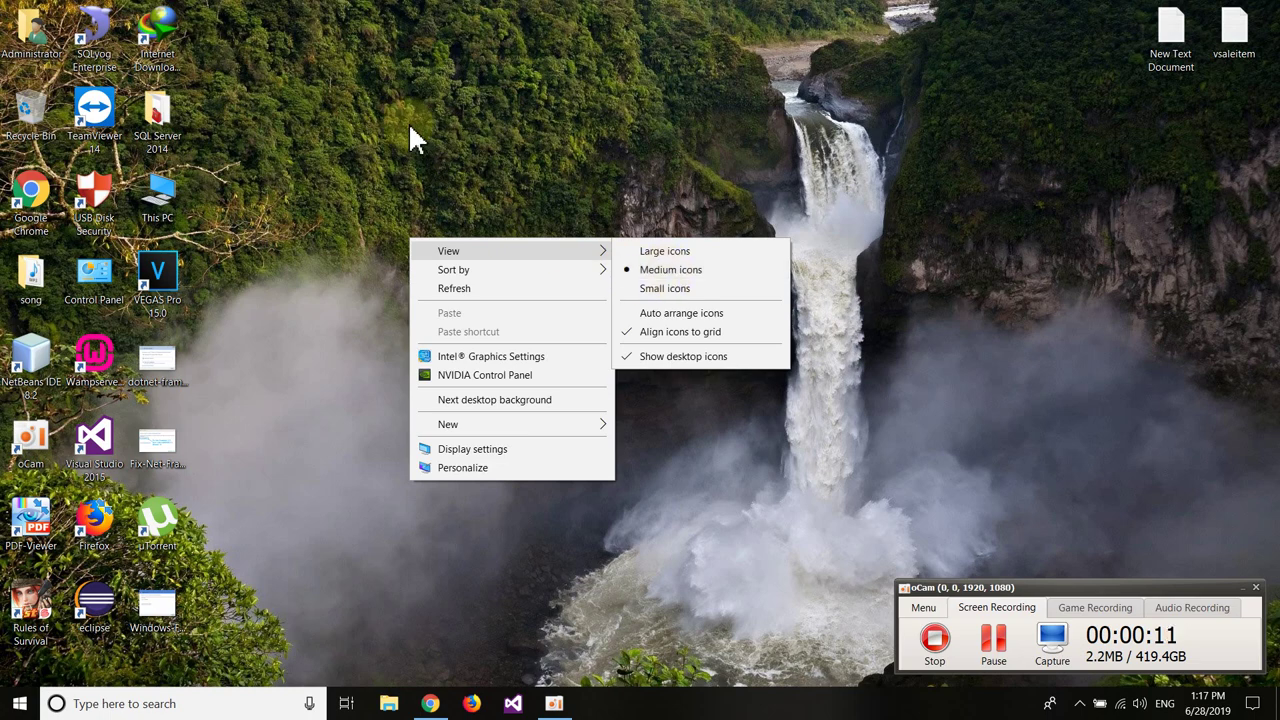
left_click(493, 165)
right_click(504, 148)
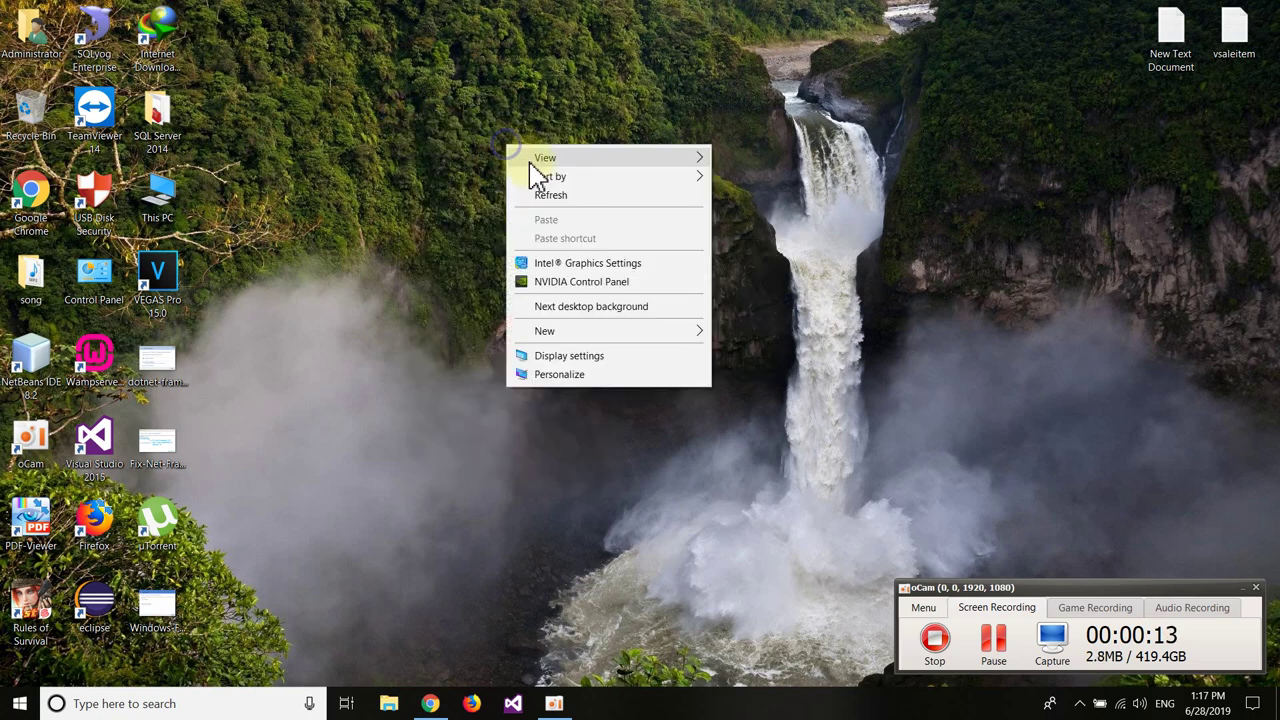
left_click(541, 191)
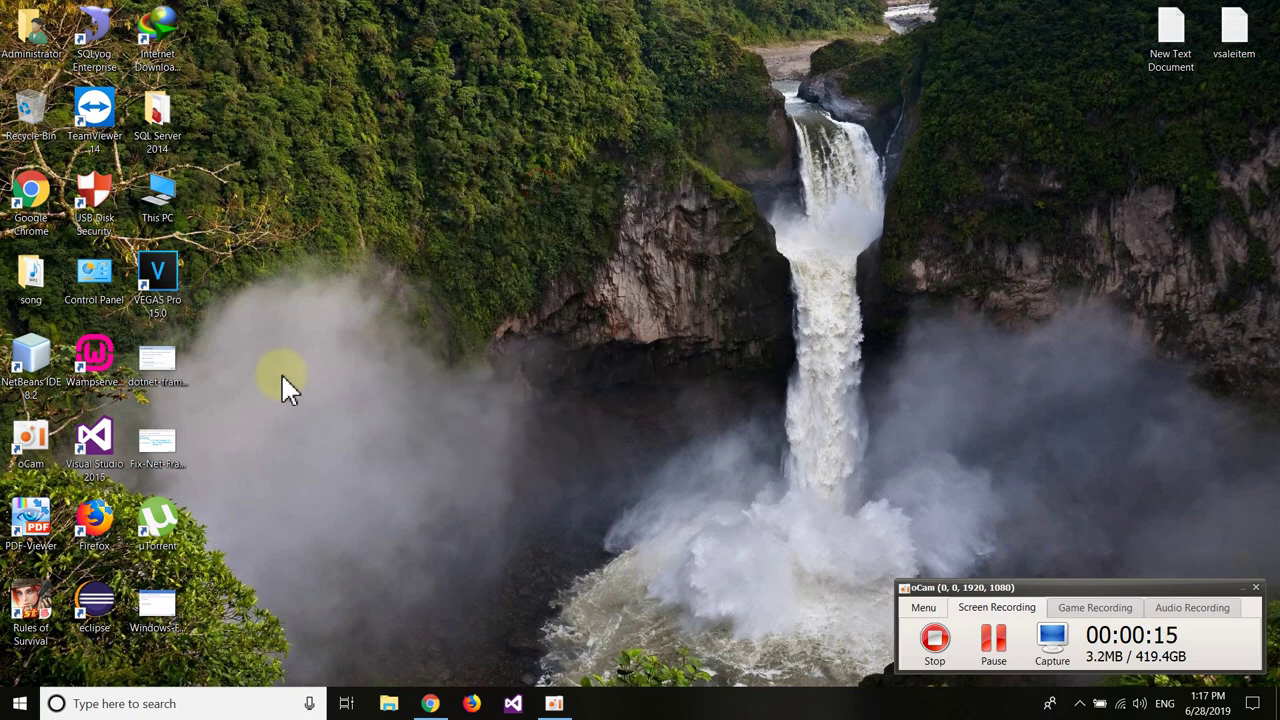
Move the three .NET Framework and Windows Features error image files from the shortcut columns to the upper middle of the desktop.
left_click_drag(239, 455, 607, 109)
left_click_drag(172, 600, 684, 133)
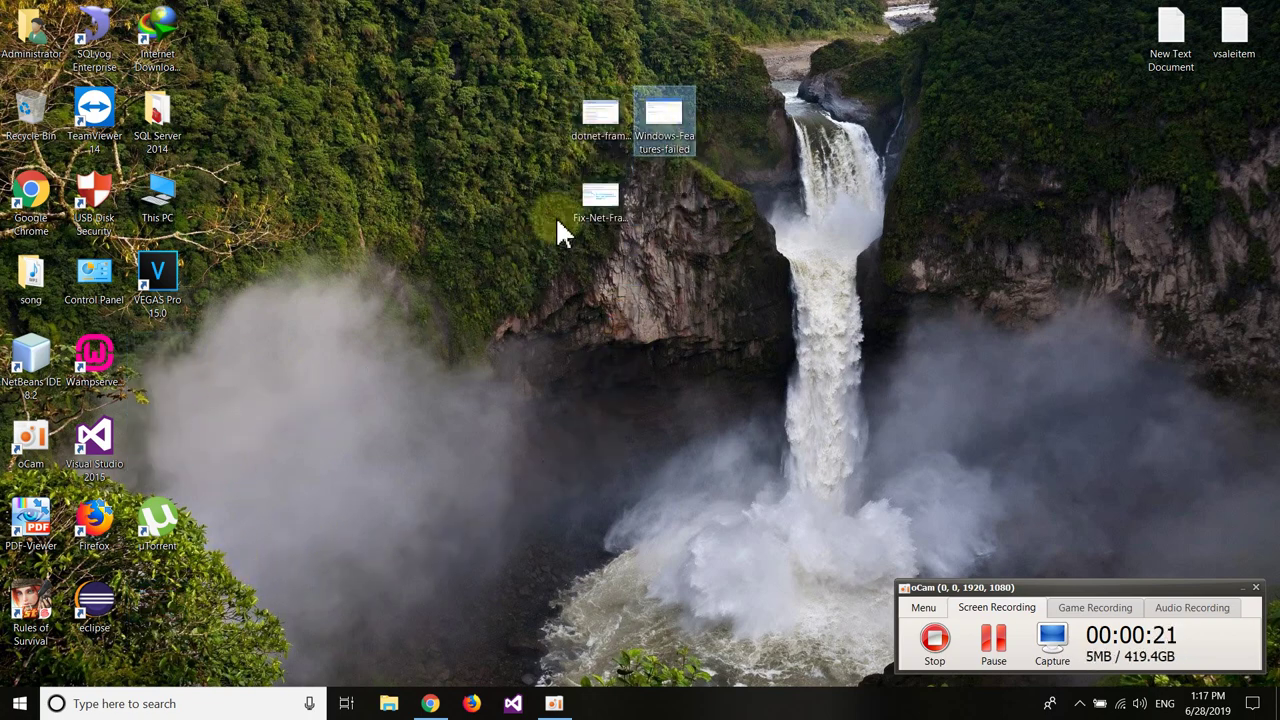
left_click(684, 350)
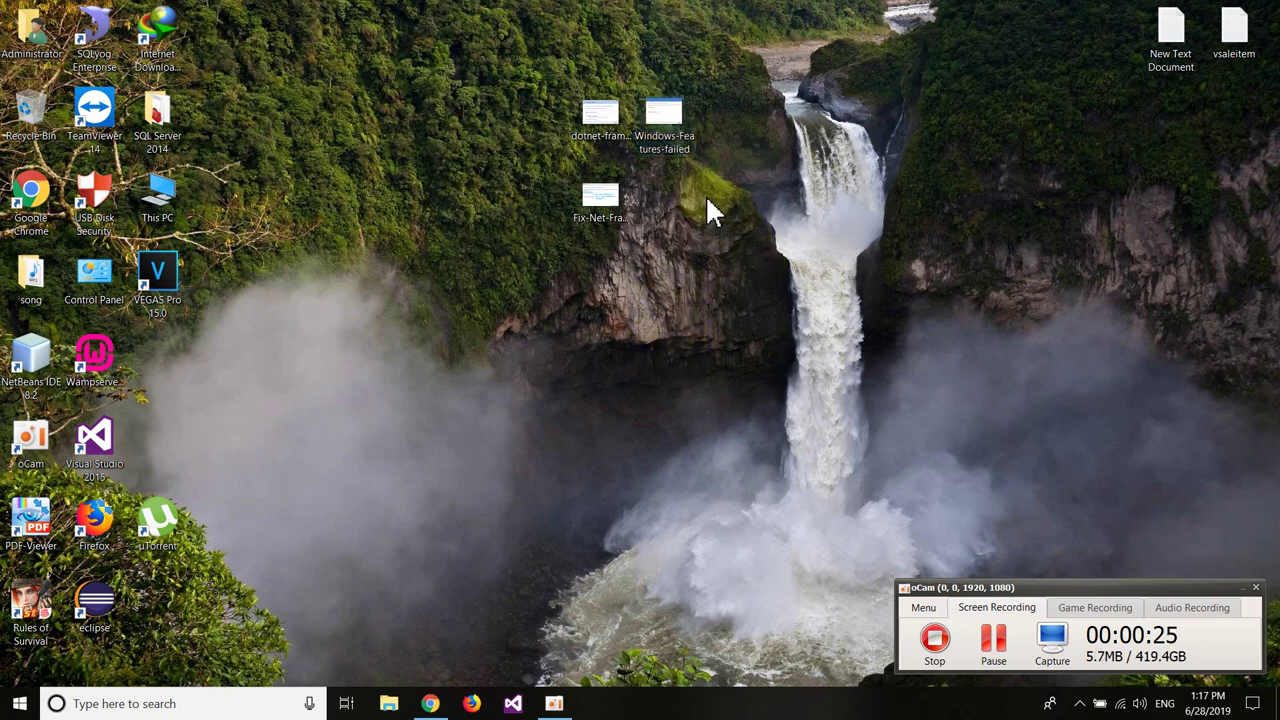
left_click(1072, 582)
mouse_move(1127, 590)
left_mouse_down()
mouse_move(1113, 297)
mouse_move(1141, 593)
left_mouse_up()
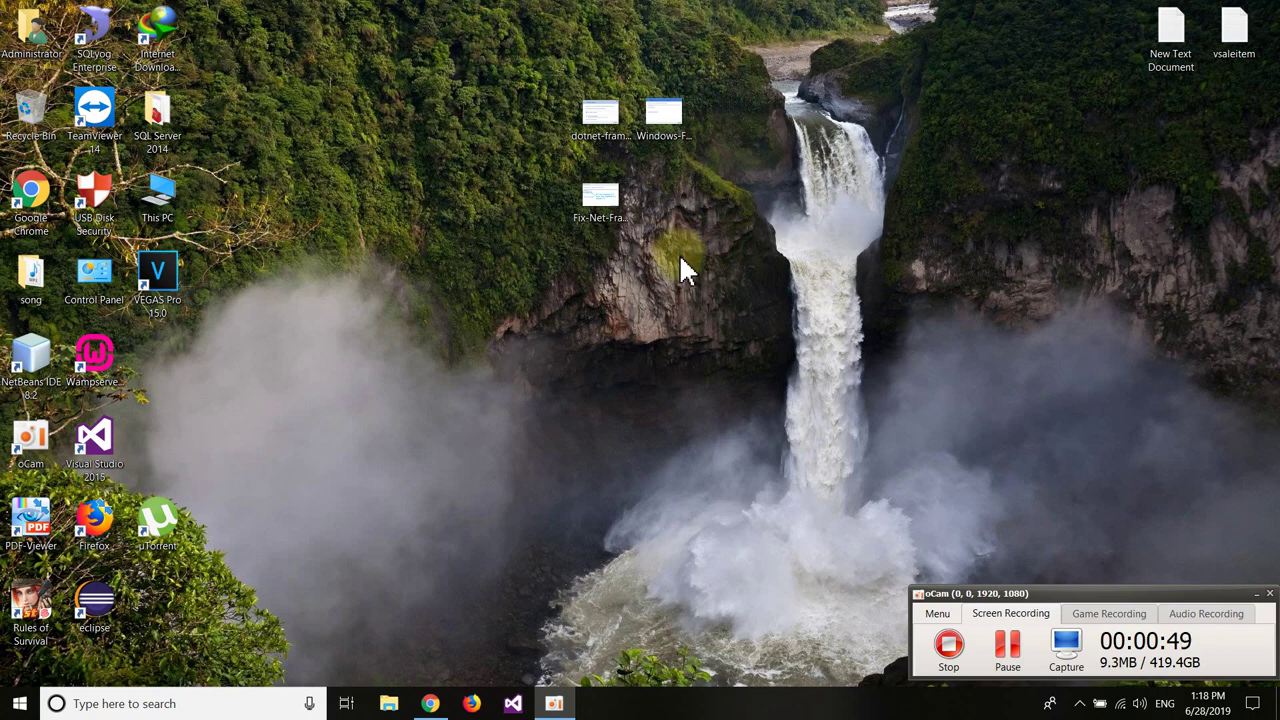
left_click_drag(709, 277, 597, 78)
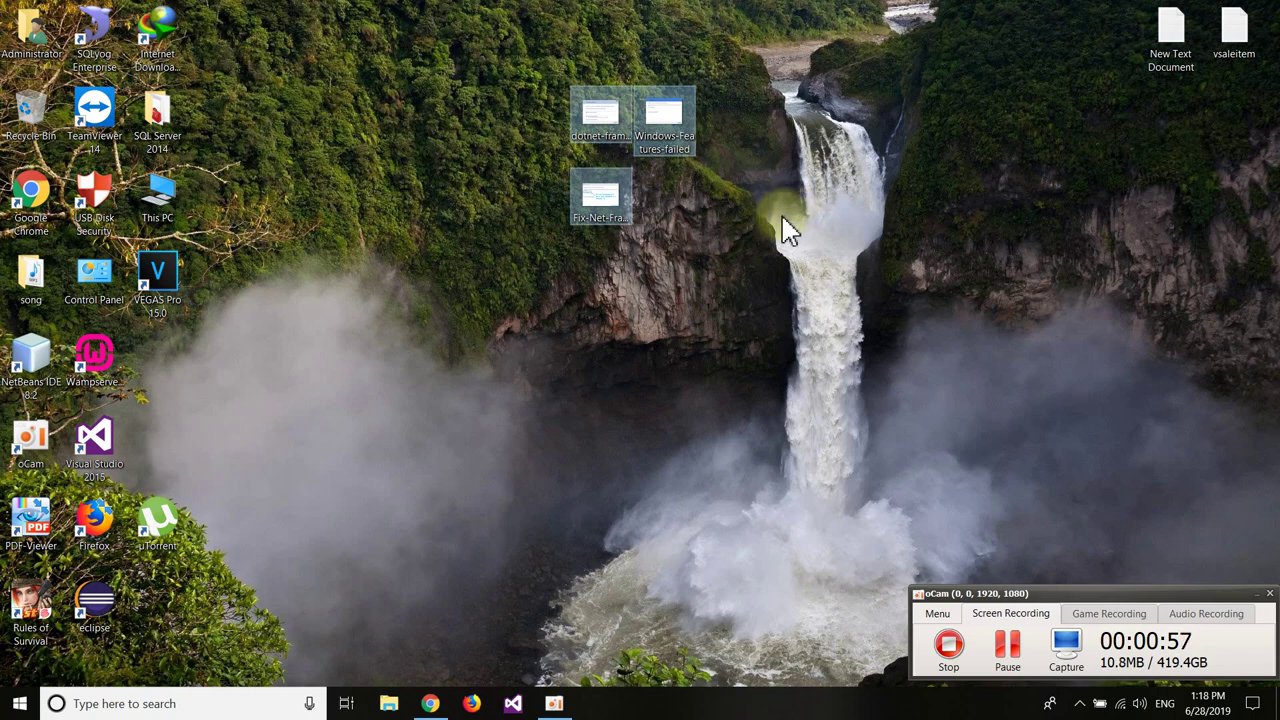
left_click(774, 214)
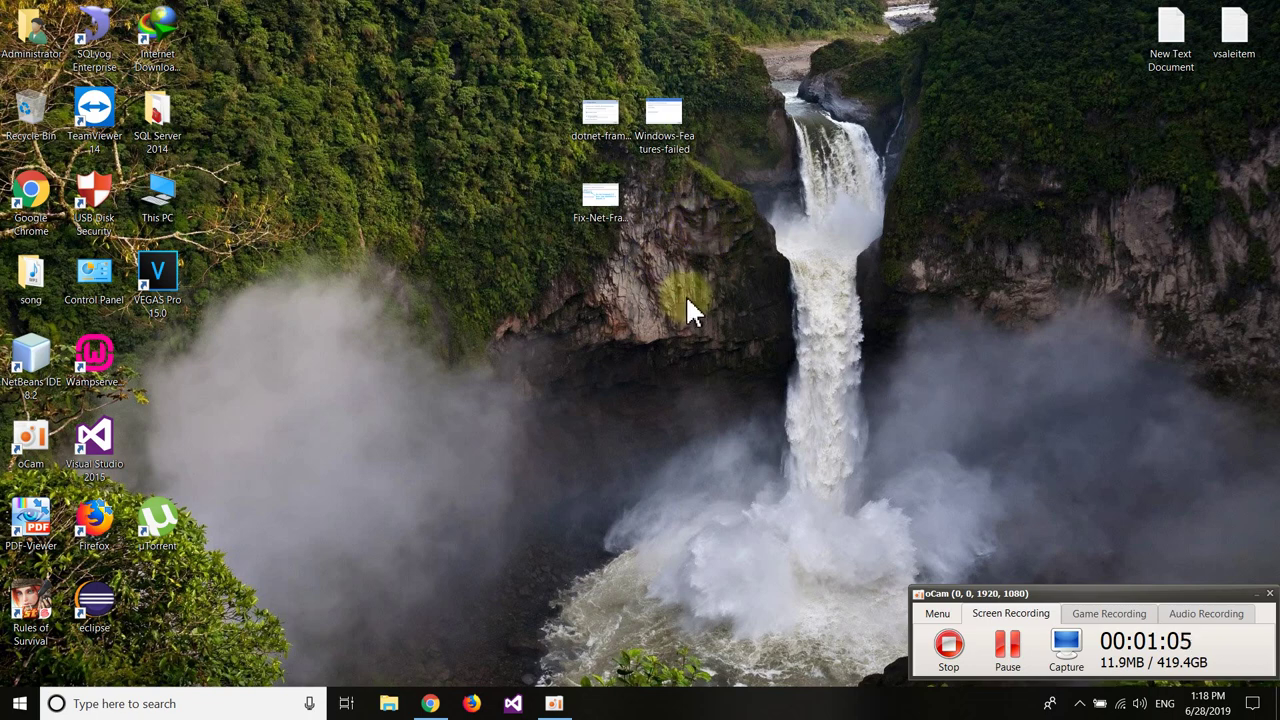
left_click_drag(766, 299, 560, 92)
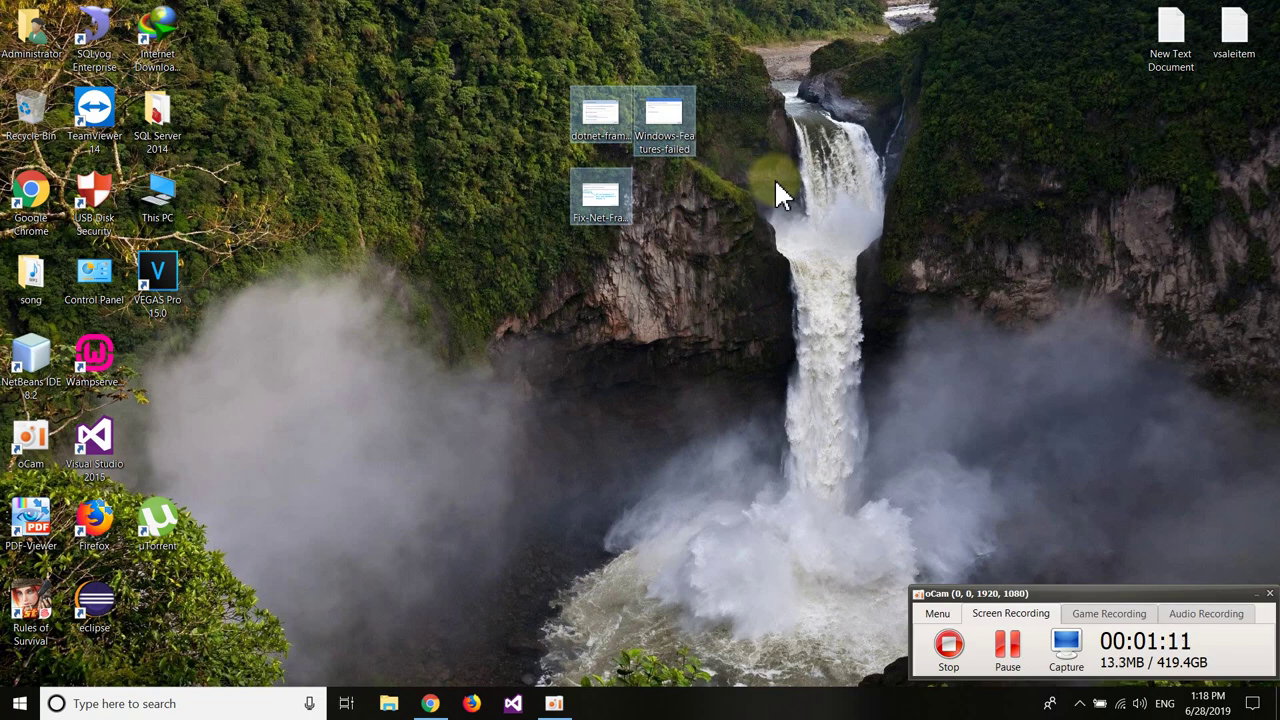
left_click(749, 172)
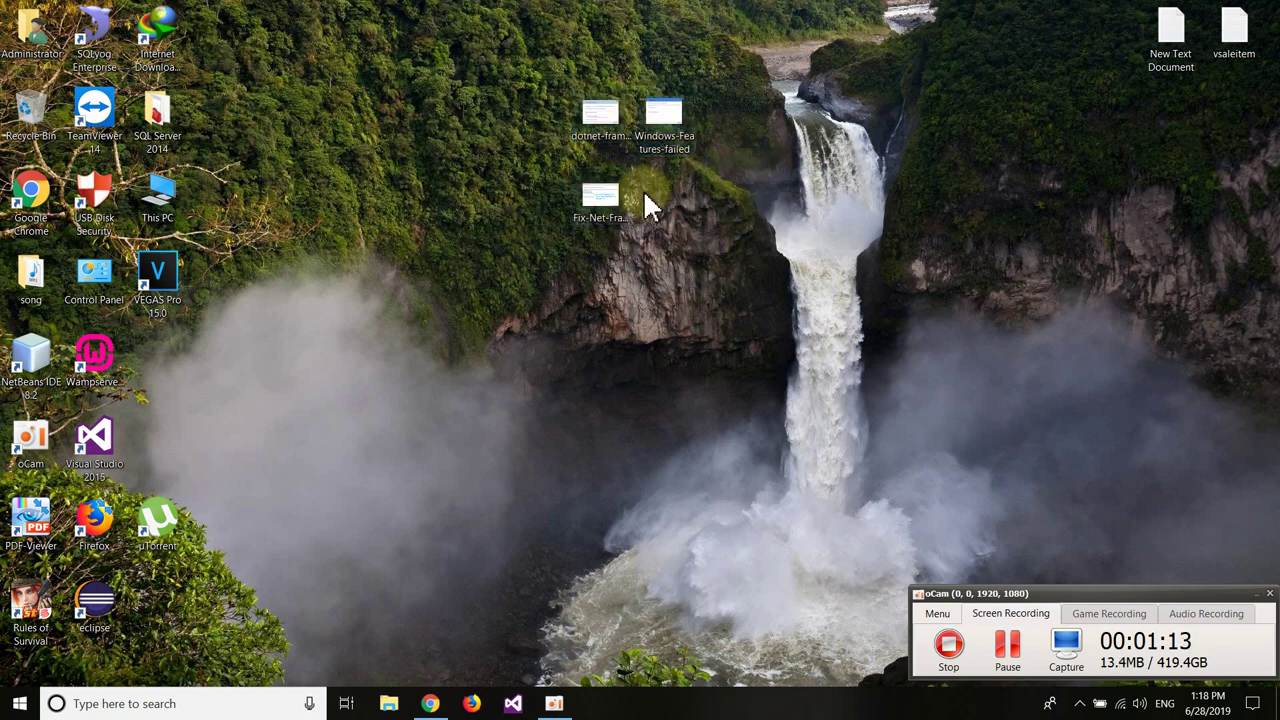
View the dotnet-framework-installation-dialog image to read the Windows feature request, and close it.
left_click(605, 122)
double_click(605, 122)
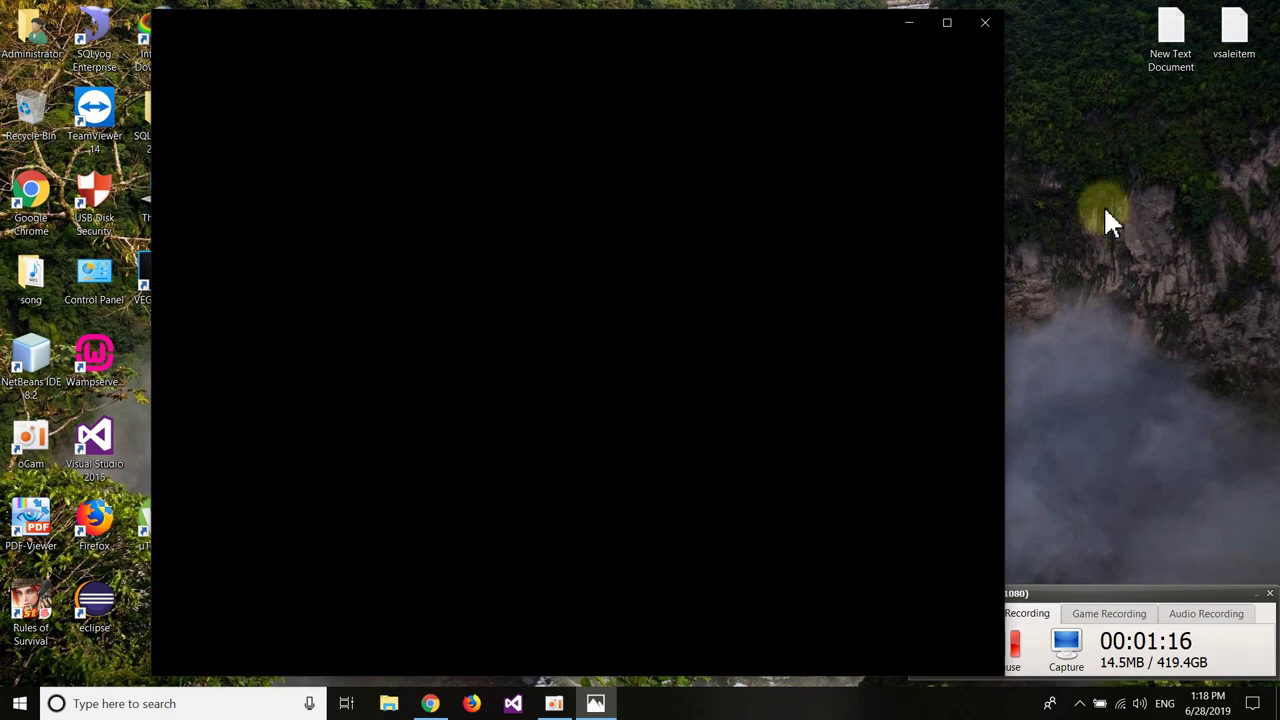
right_click(1113, 141)
left_click(1151, 190)
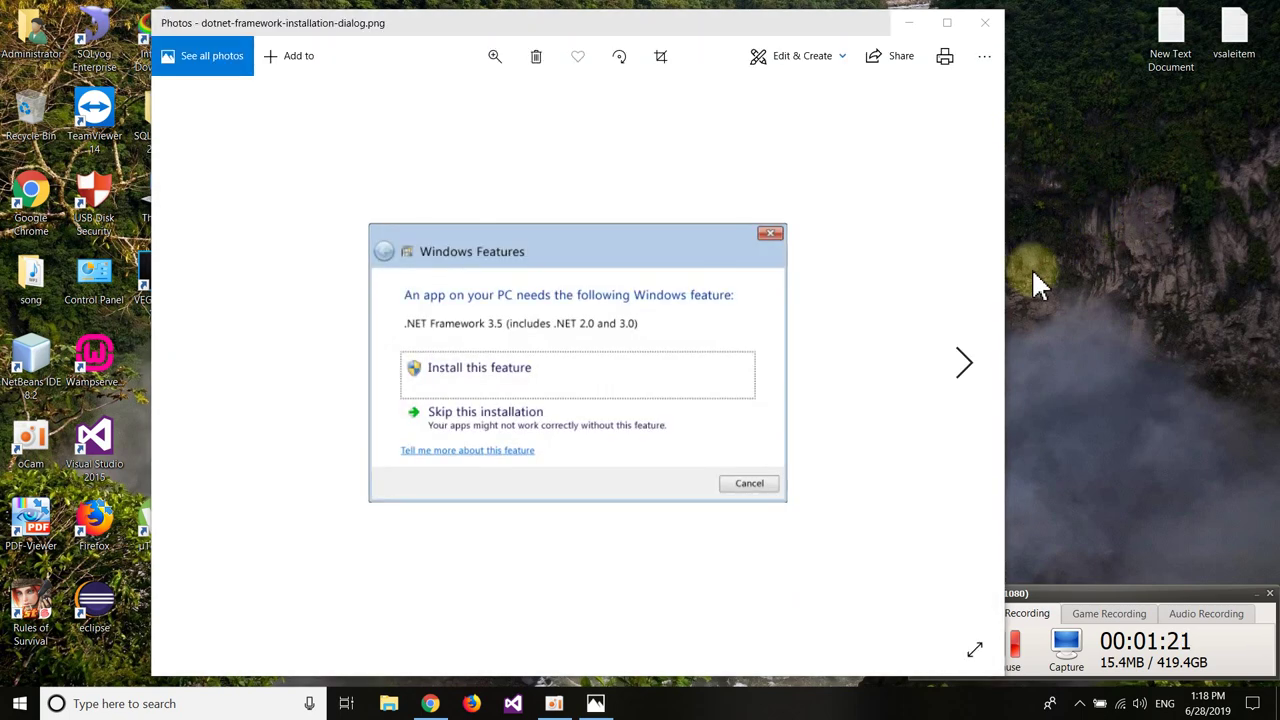
left_click(580, 251)
left_click_drag(660, 35, 650, 31)
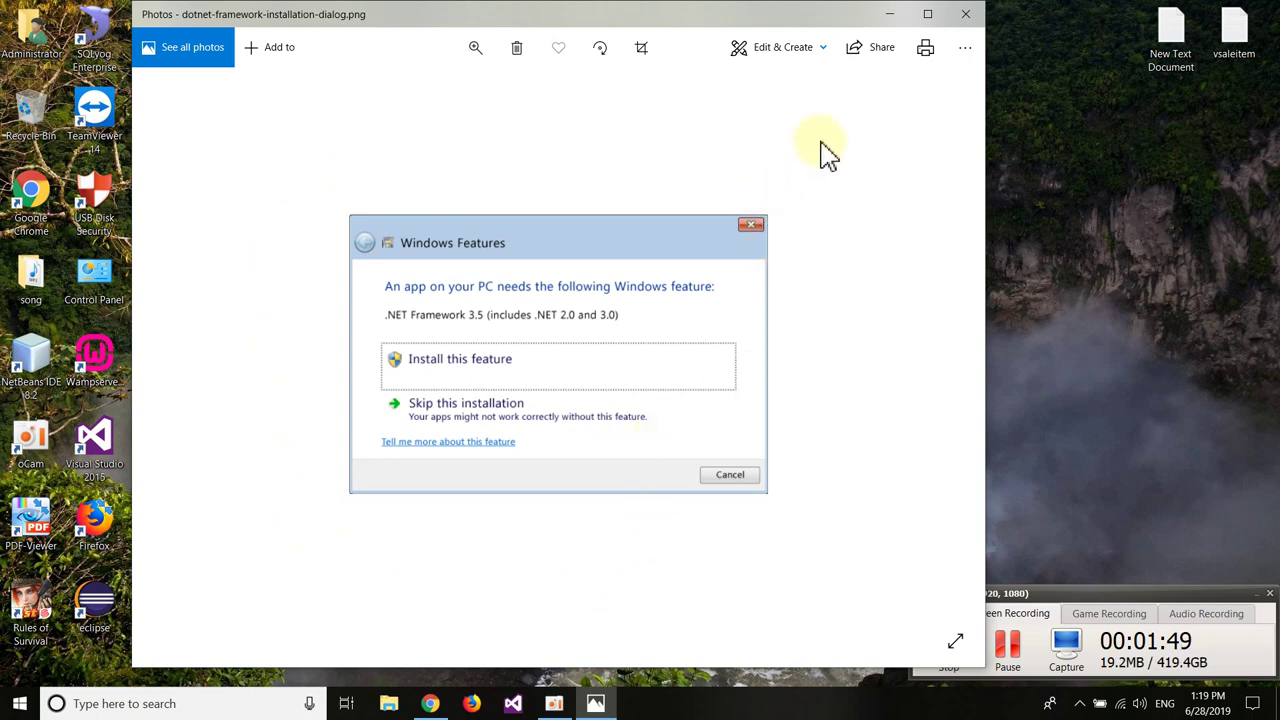
left_click(302, 192)
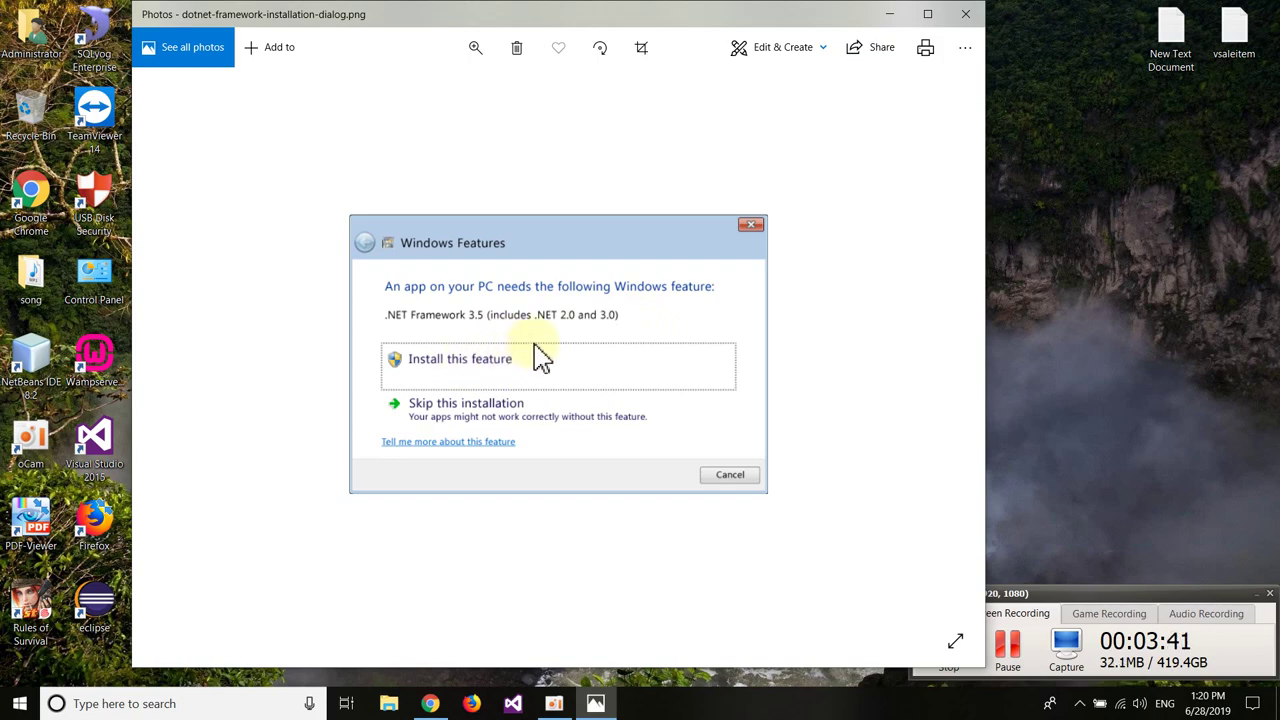
left_click(965, 14)
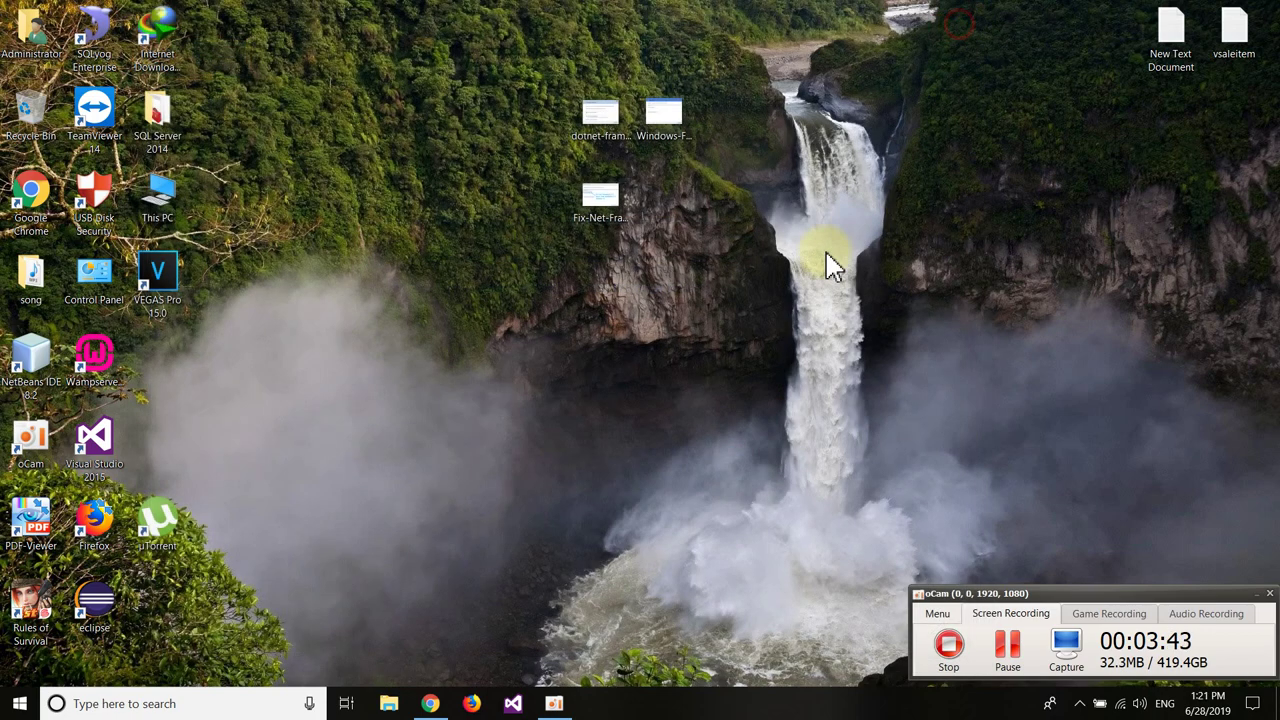
View the Fix-Net-Framework-3.5-Error-Code image to read the error message, and close it.
left_click(612, 118)
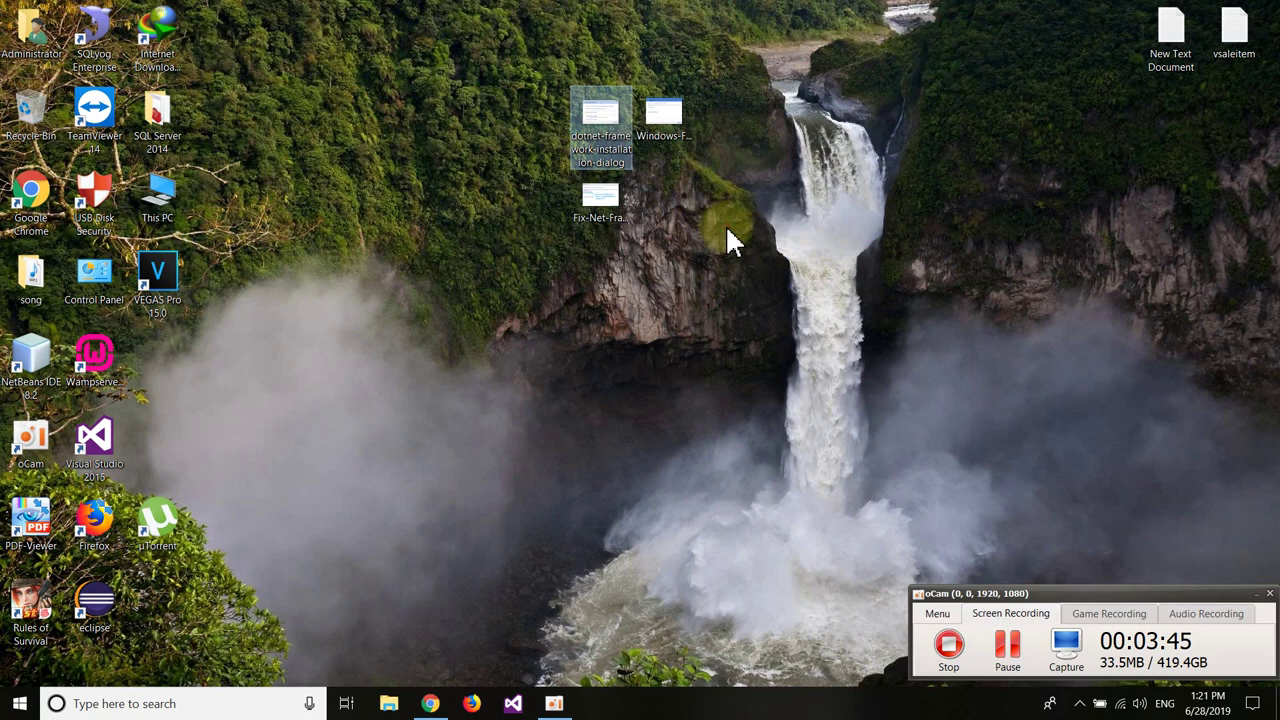
double_click(601, 198)
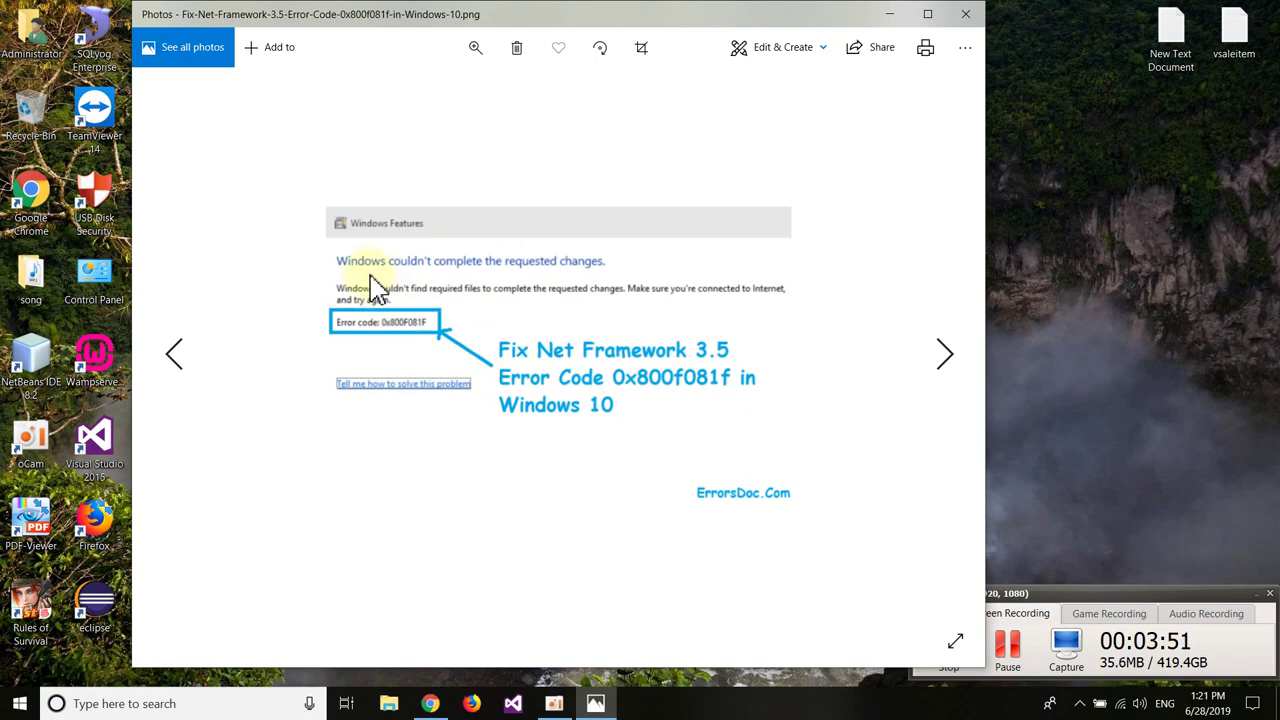
left_click(965, 47)
left_click(966, 16)
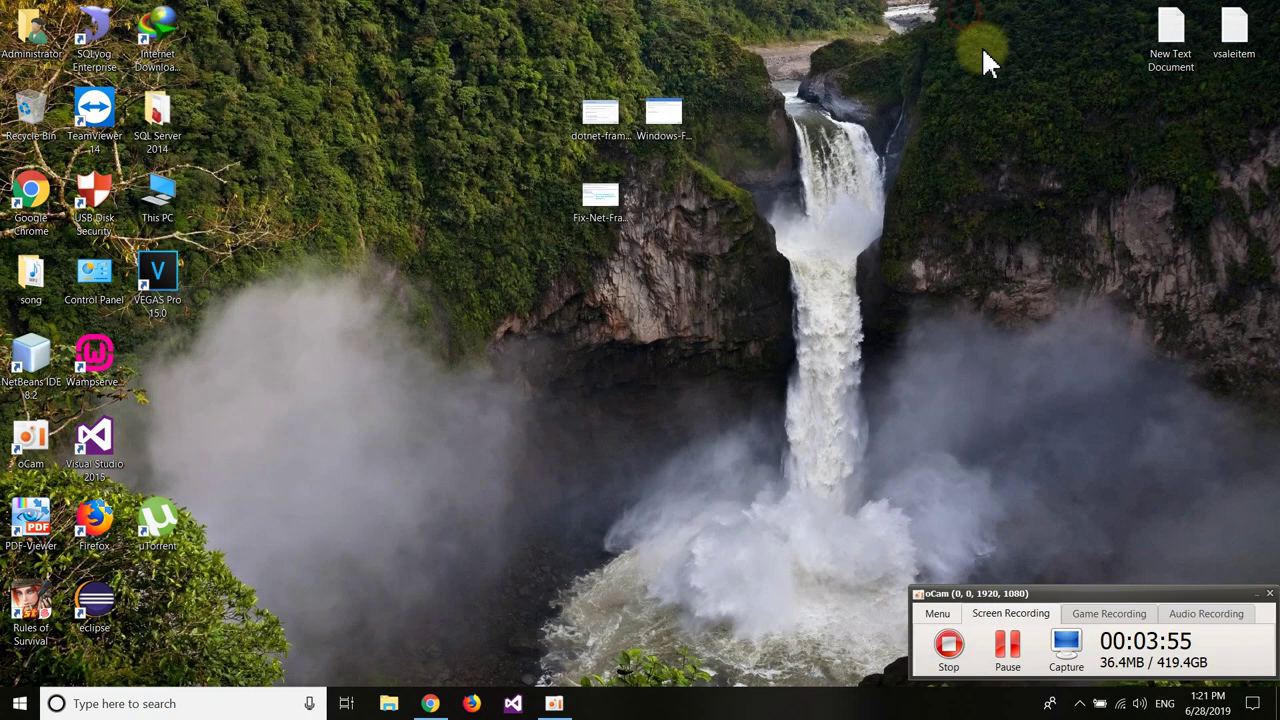
View the Windows-Features-failed image and the dotnet-framework-installation-dialog image one after the other, closing each.
double_click(668, 122)
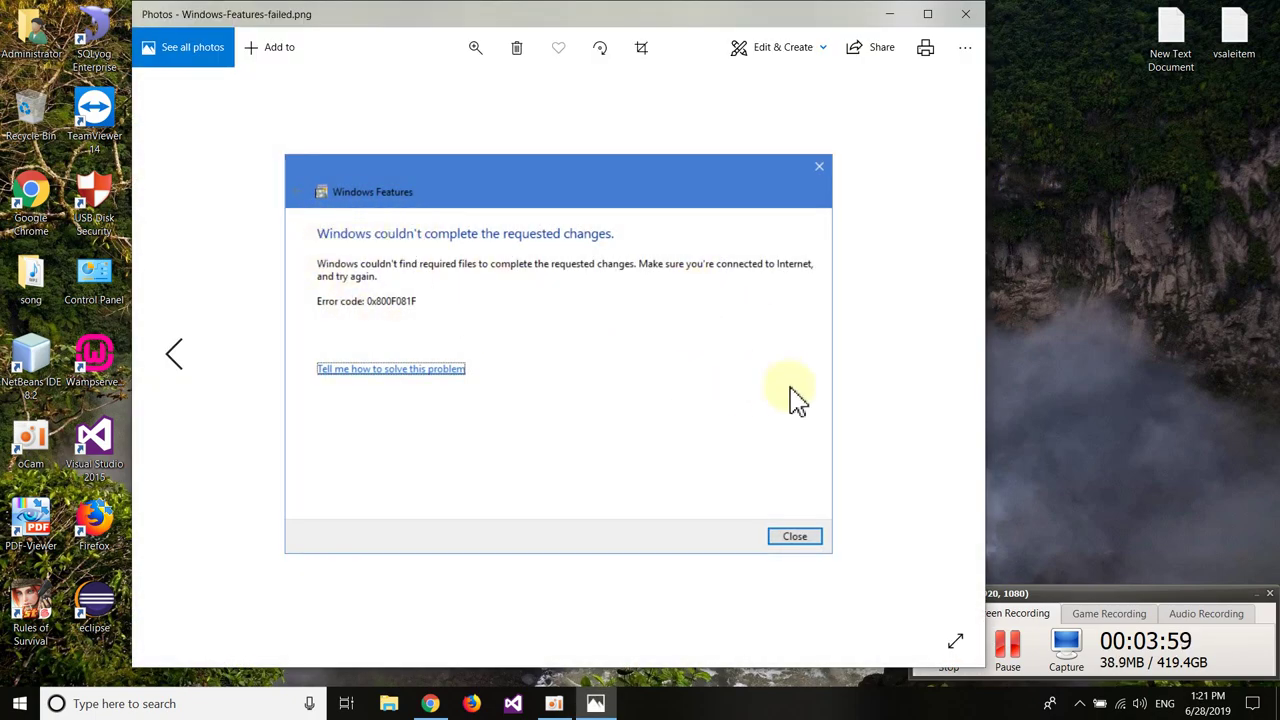
left_click(966, 14)
double_click(606, 122)
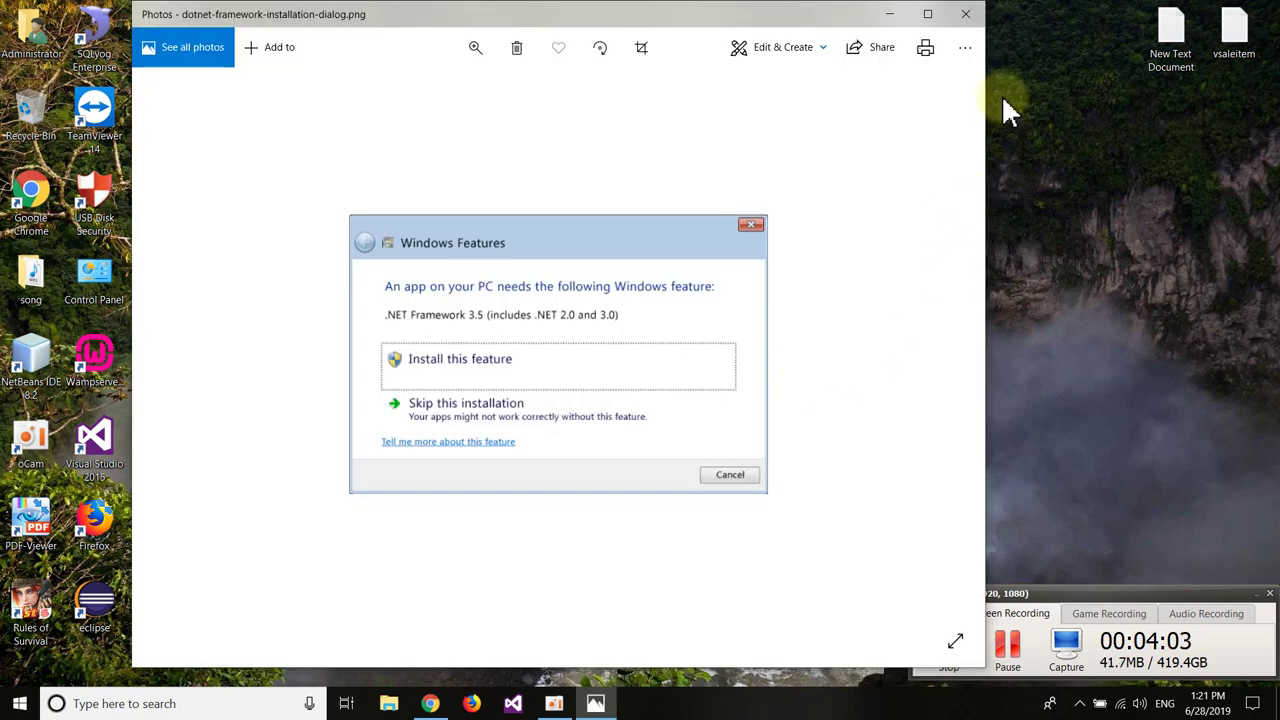
left_click(968, 14)
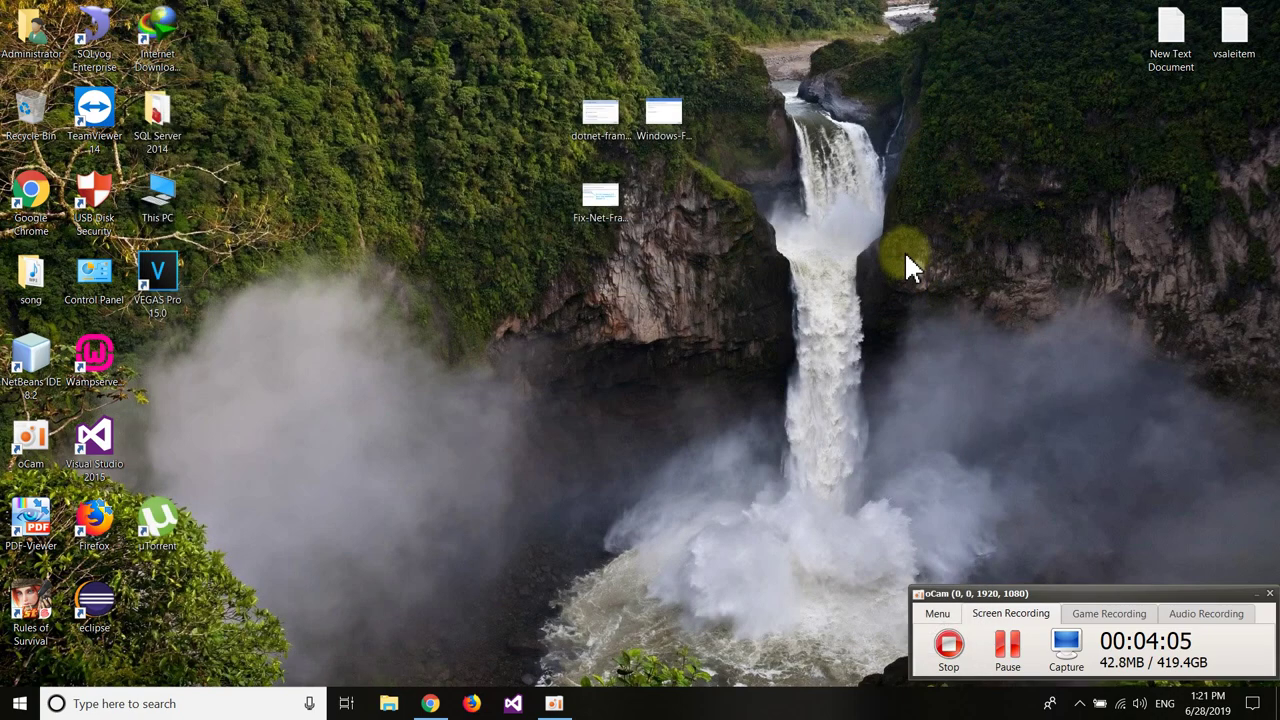
right_click(876, 122)
left_click(923, 168)
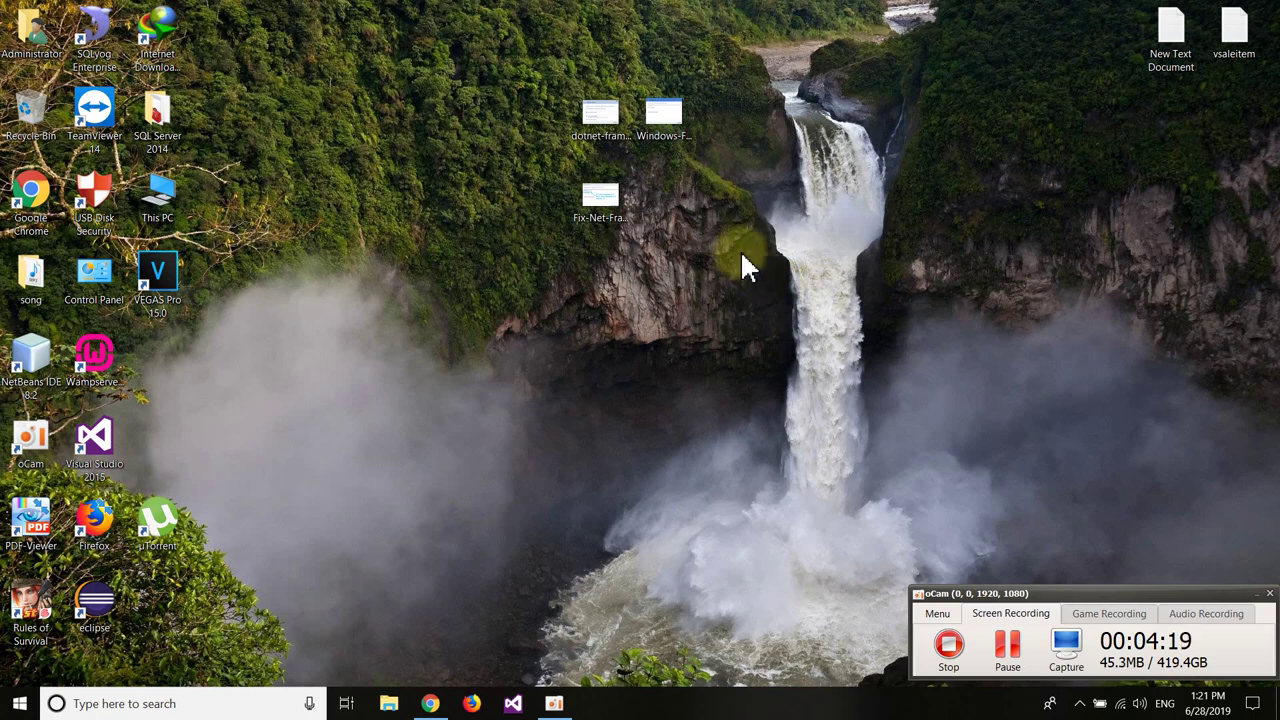
left_click_drag(743, 263, 529, 80)
right_click(813, 148)
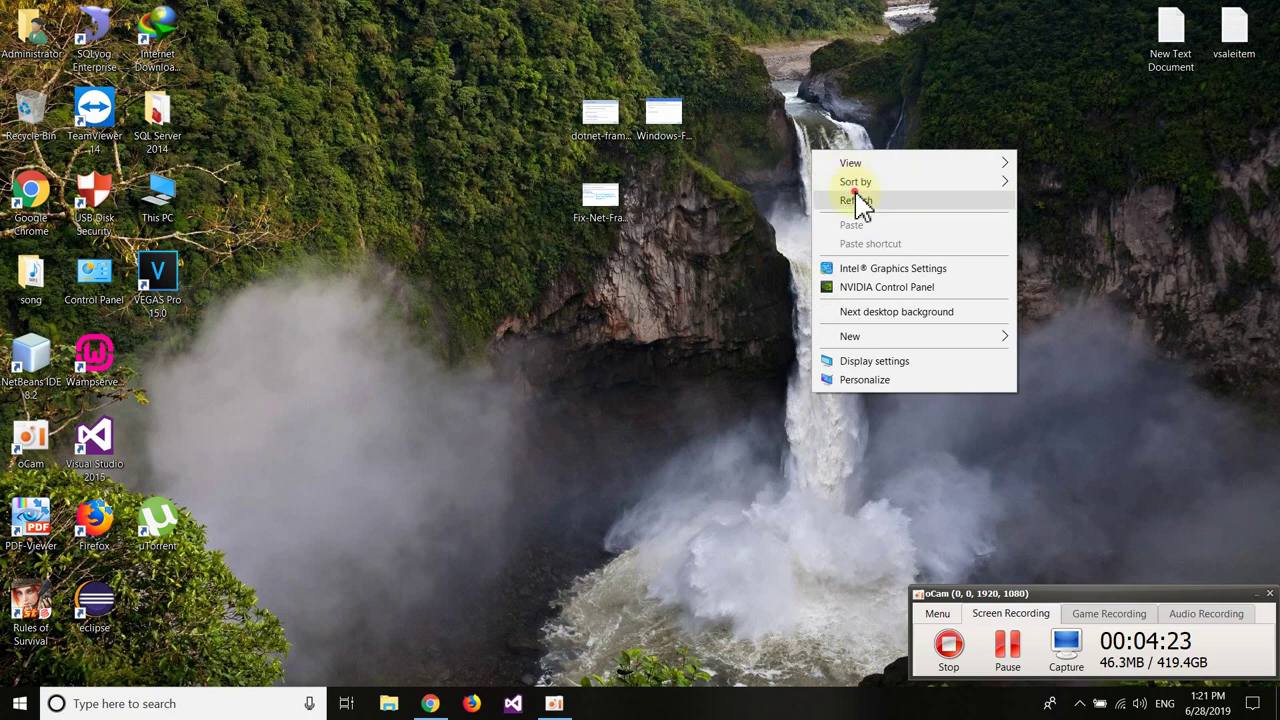
left_click(834, 210)
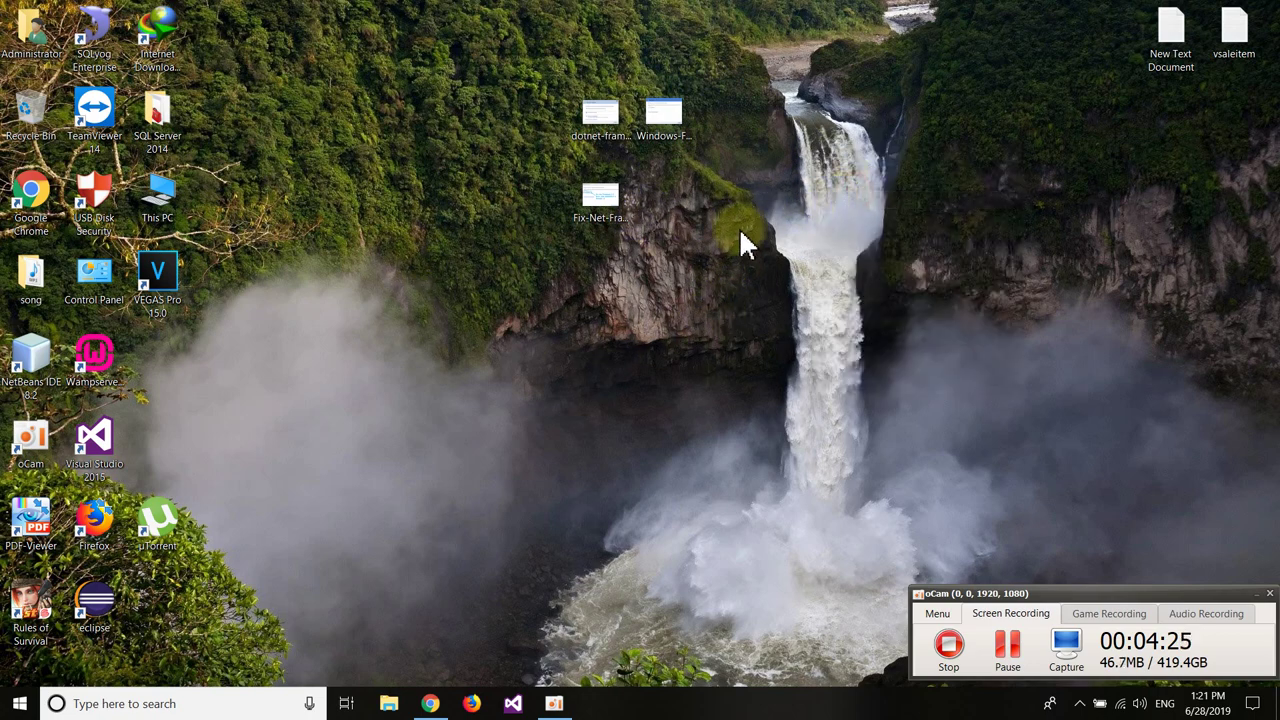
right_click(837, 150)
left_click(880, 200)
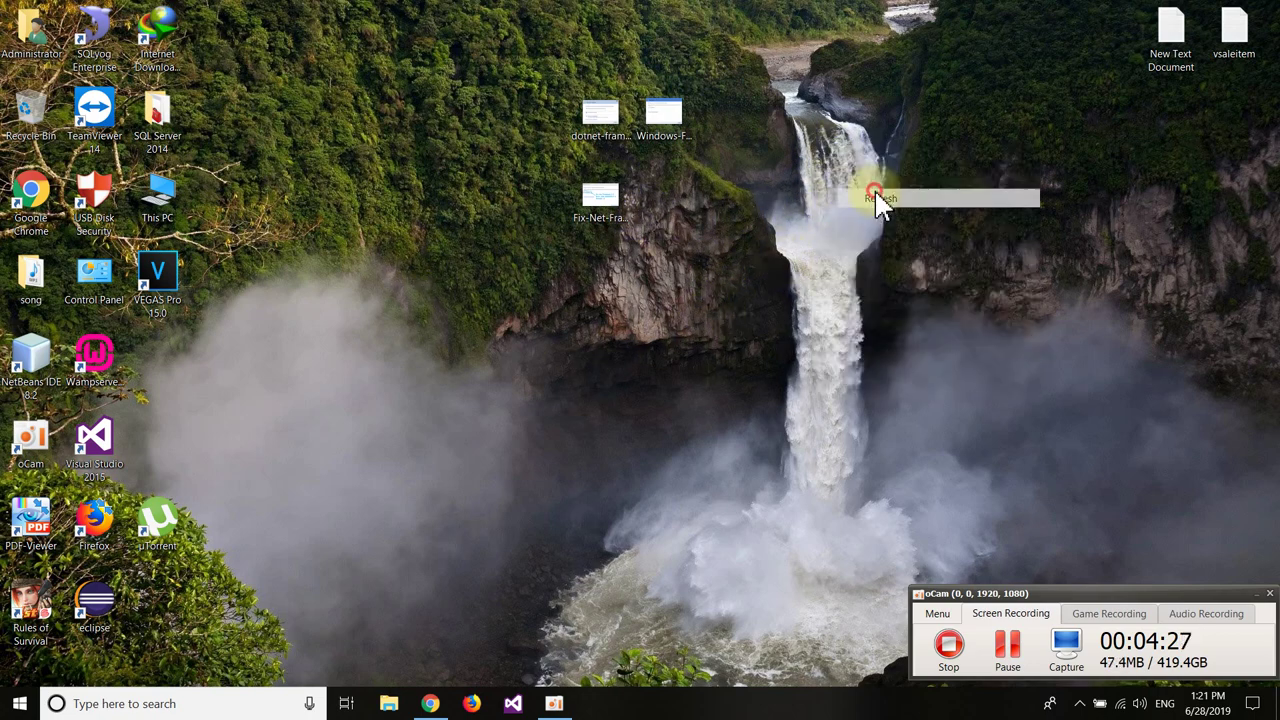
right_click(821, 138)
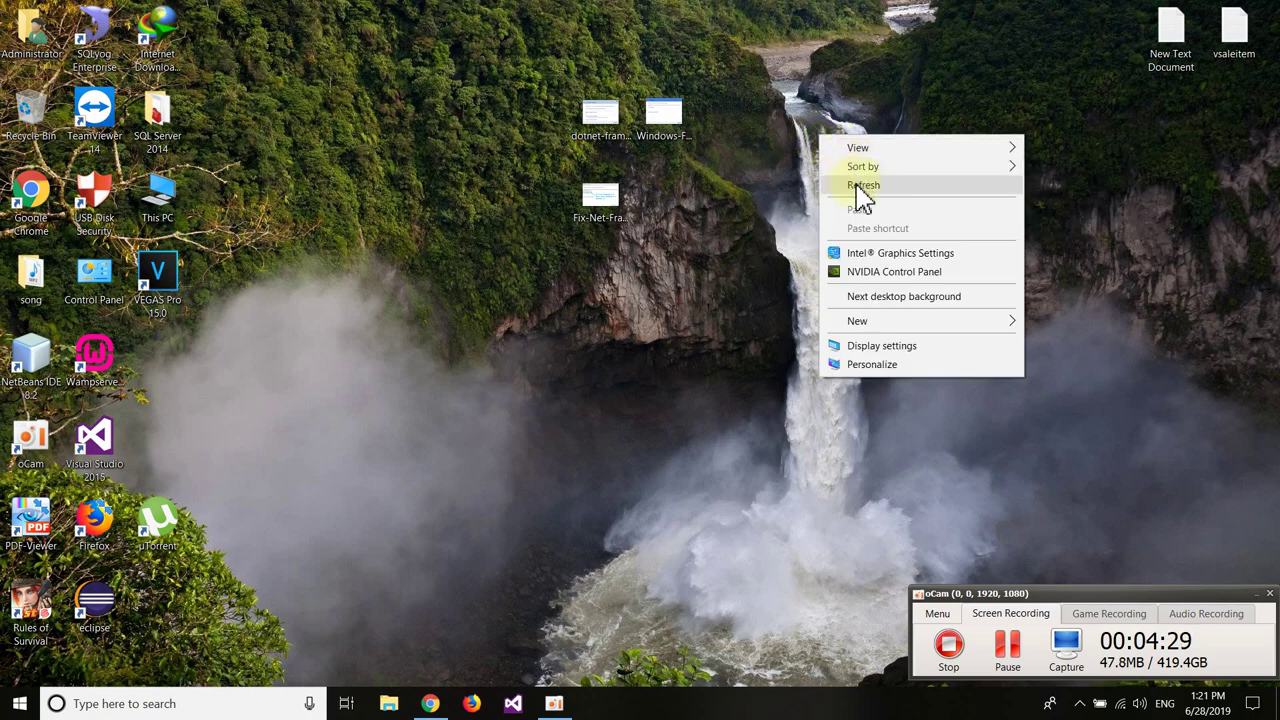
left_click(858, 186)
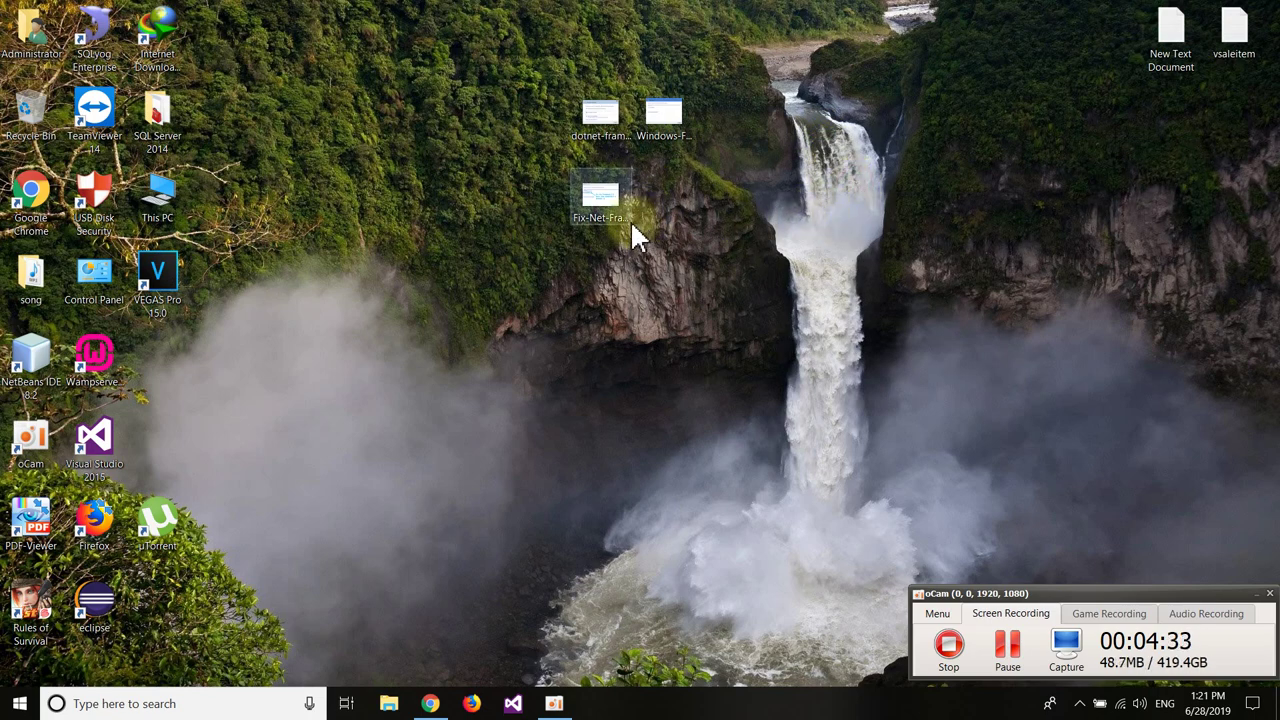
right_click(843, 190)
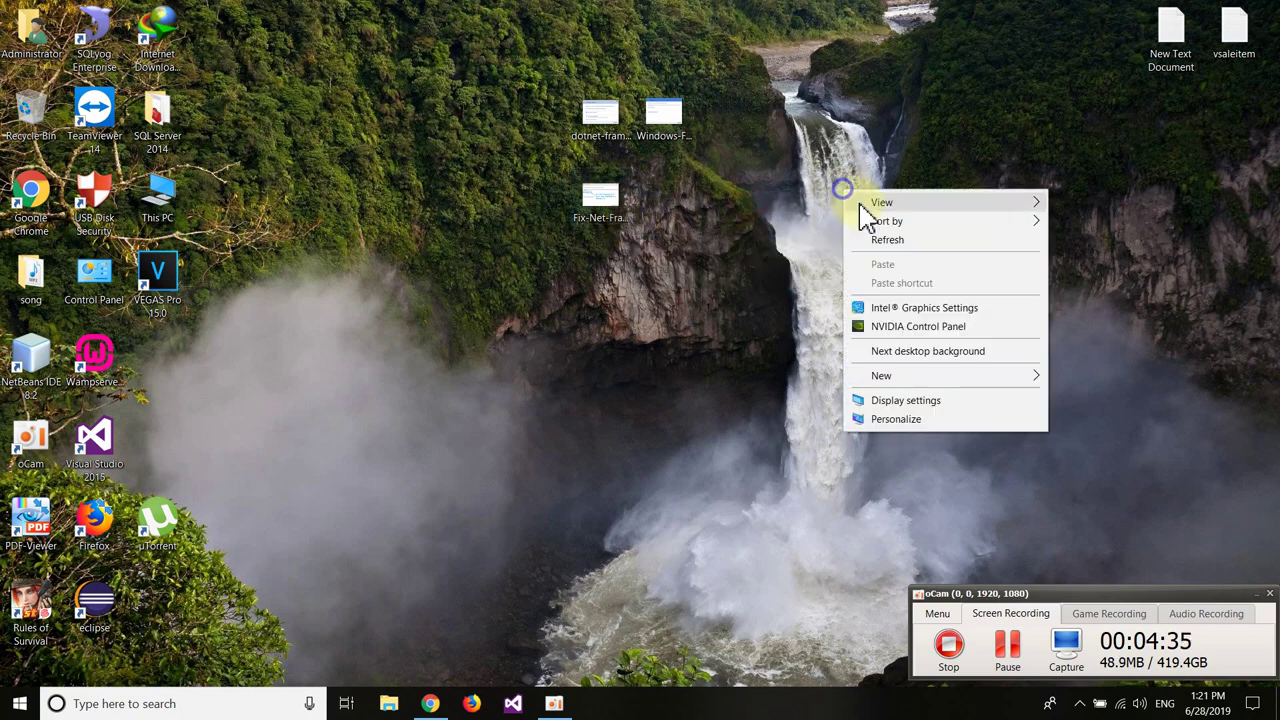
left_click(877, 240)
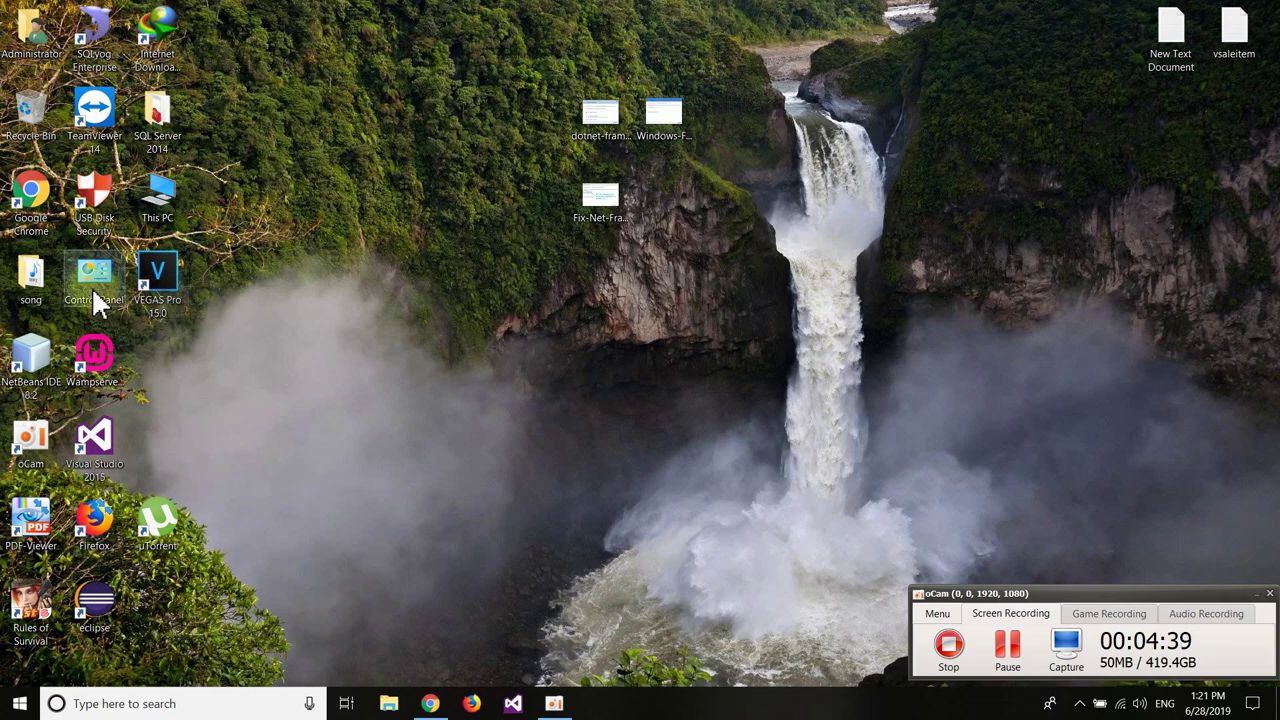
Move the Control Panel shortcut from the shortcut columns to the middle of the desktop and refresh the desktop.
left_click_drag(94, 288, 672, 372)
right_click(921, 206)
left_click(980, 257)
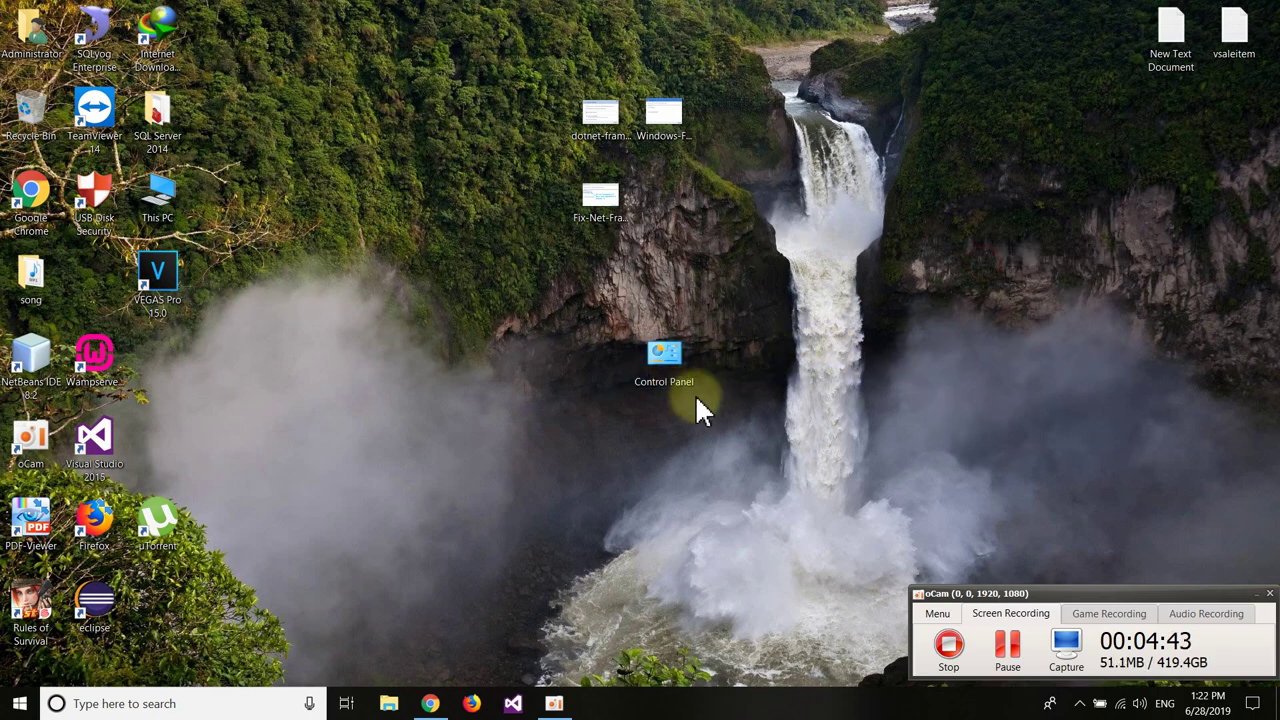
Search Windows for "con" to find the Control Panel app.
left_click(212, 704)
type("c")
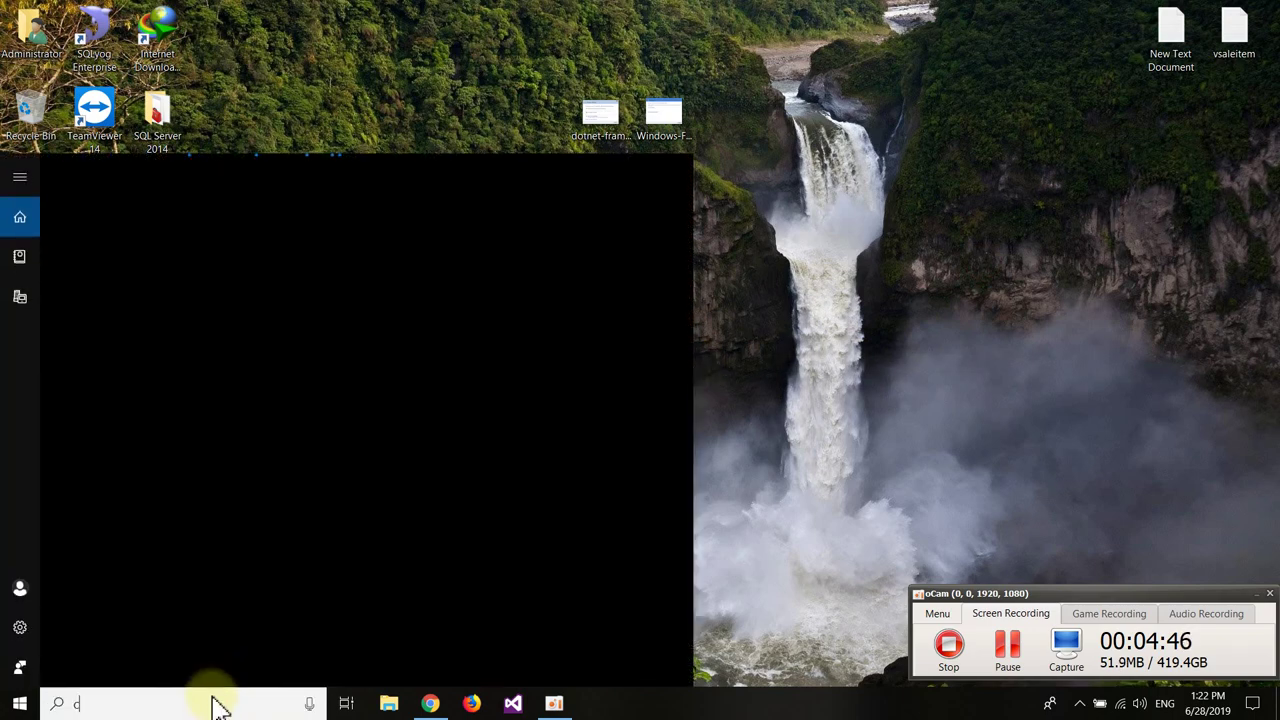
type("on")
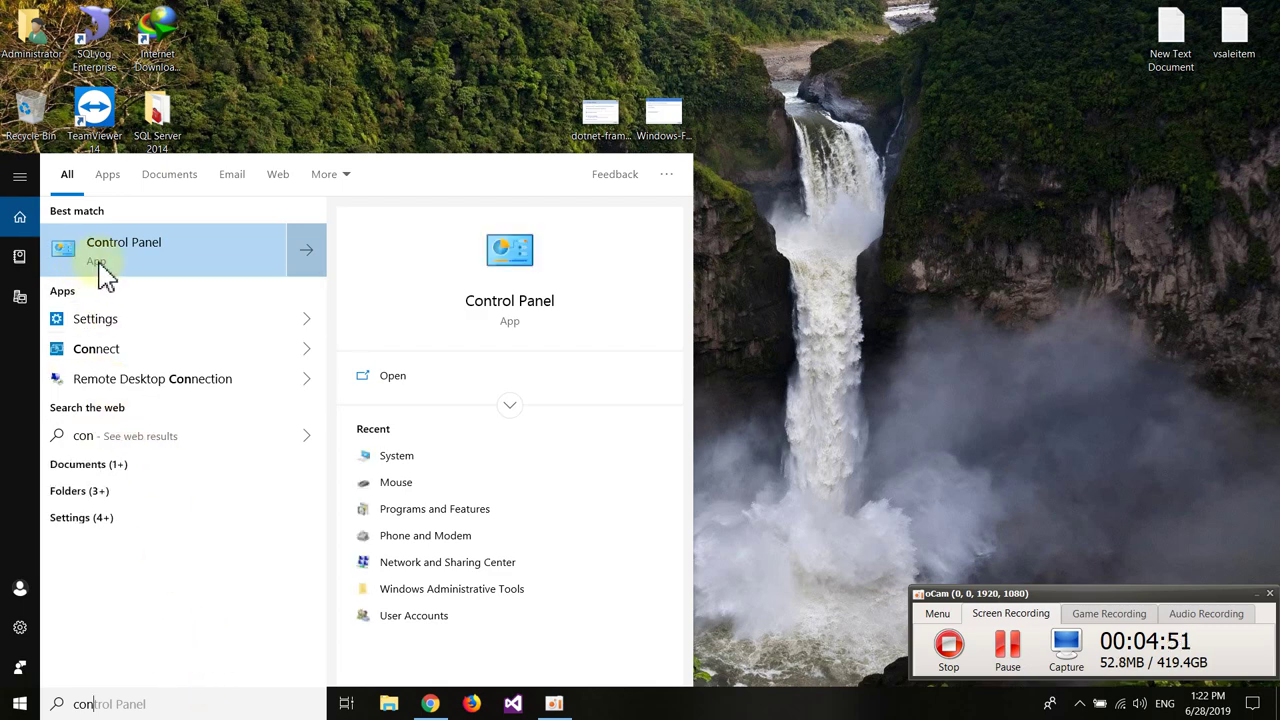
left_click_drag(113, 272, 663, 354)
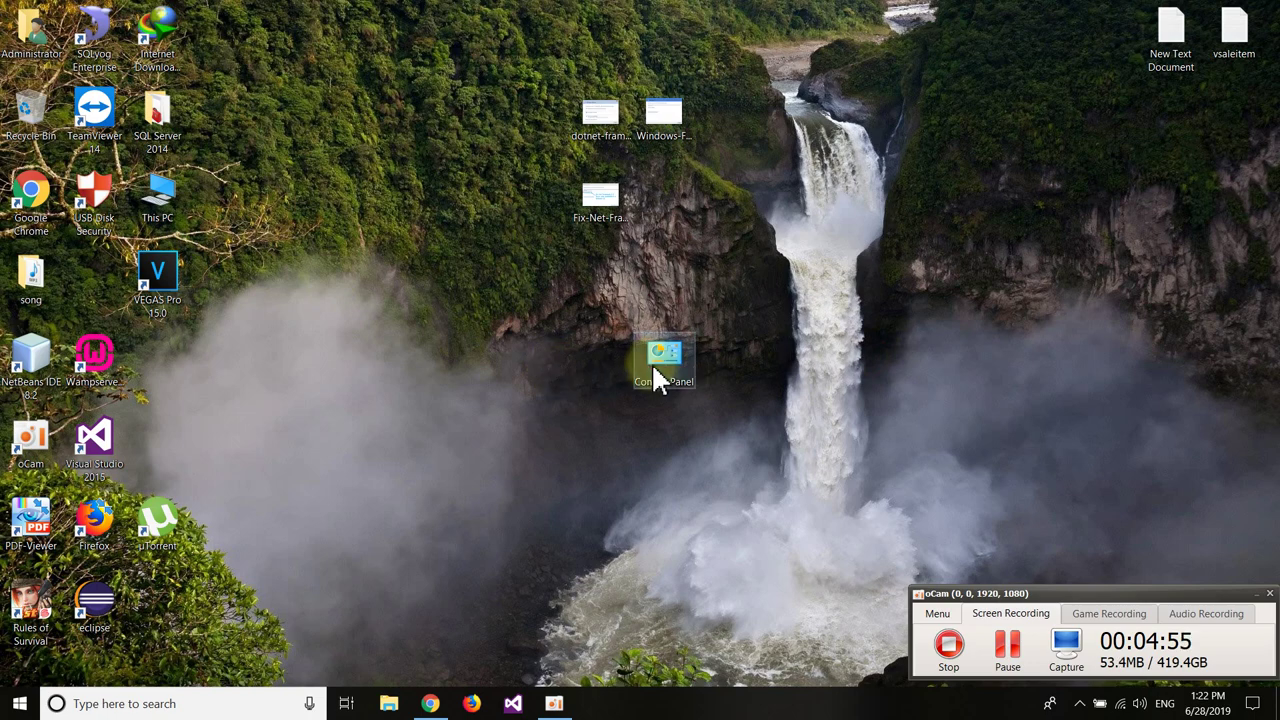
Remove the Control Panel shortcut from the desktop by moving it to the Recycle Bin.
left_click_drag(475, 238, 415, 243)
right_click(784, 136)
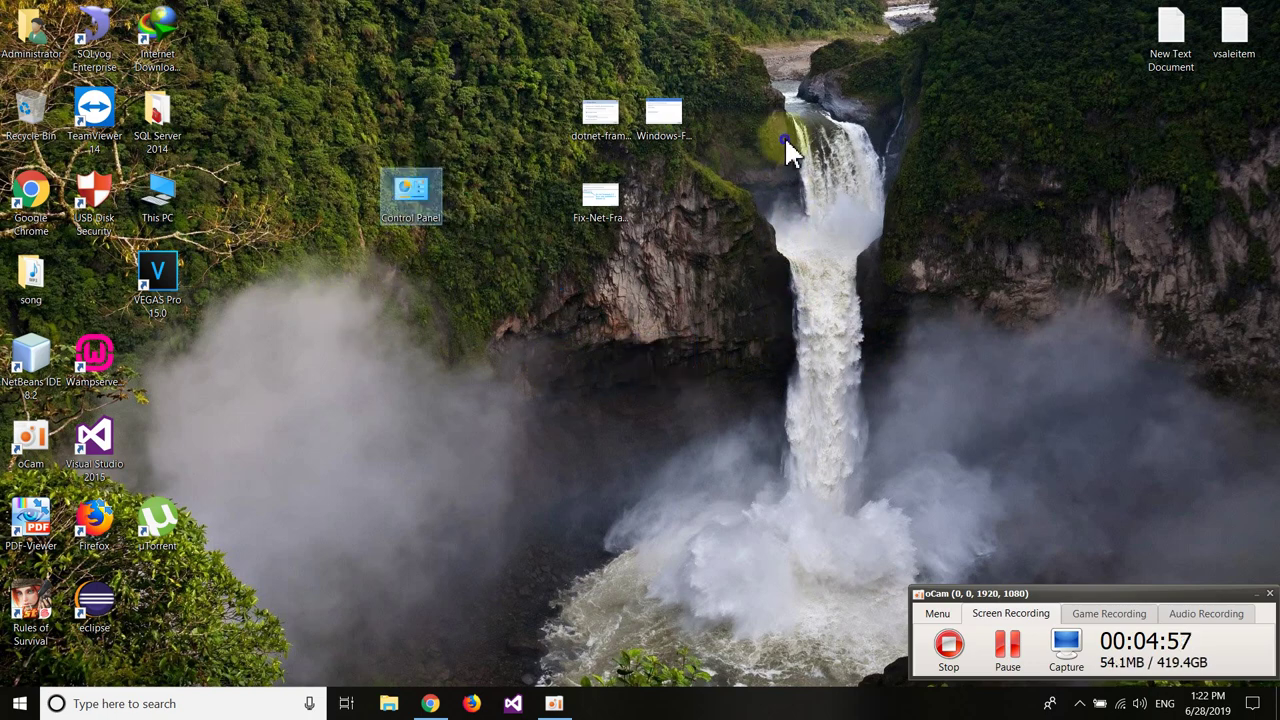
left_click(556, 313)
left_click_drag(197, 112, 29, 109)
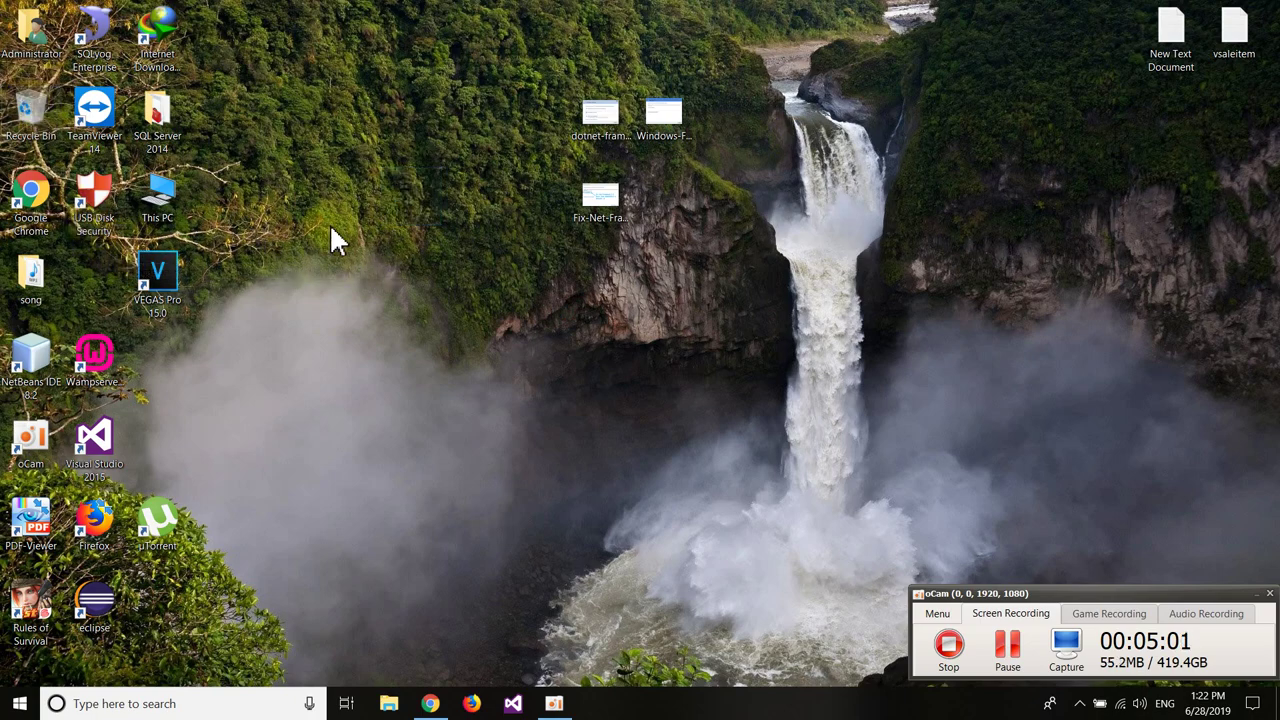
Enable the Control Panel desktop icon in the theme's desktop icon settings, apply it and close the settings.
right_click(798, 128)
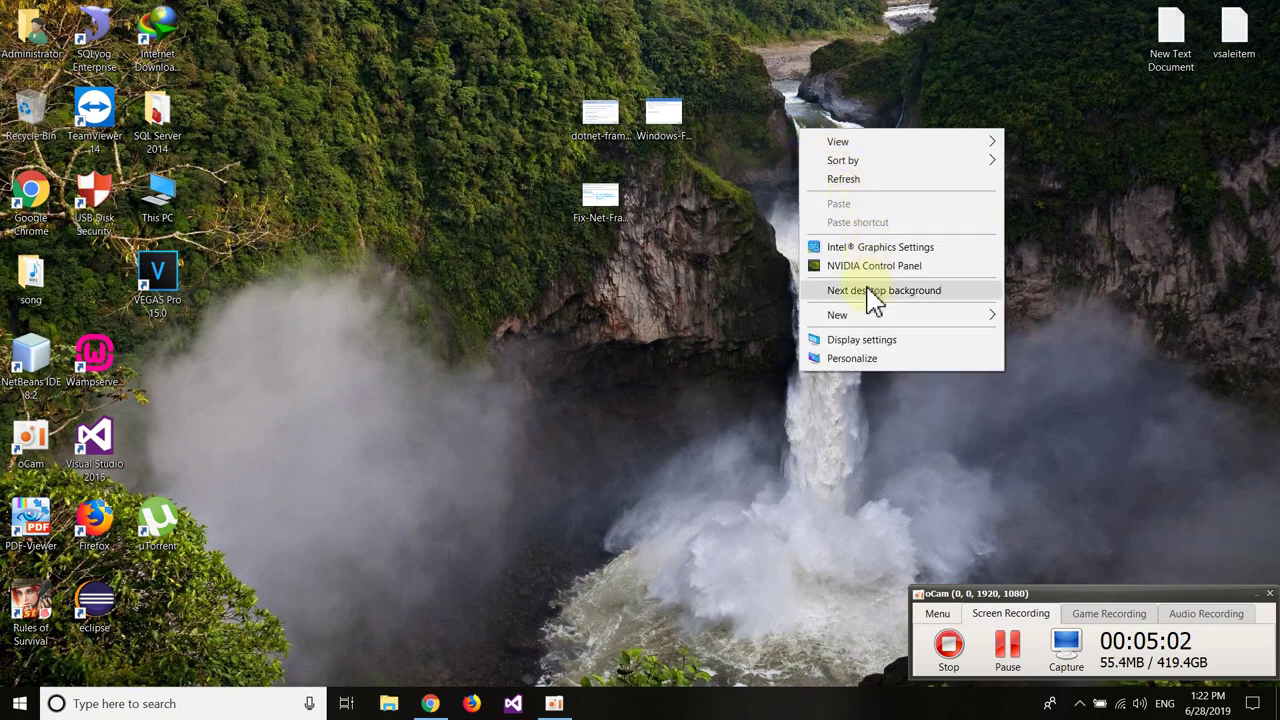
left_click(866, 356)
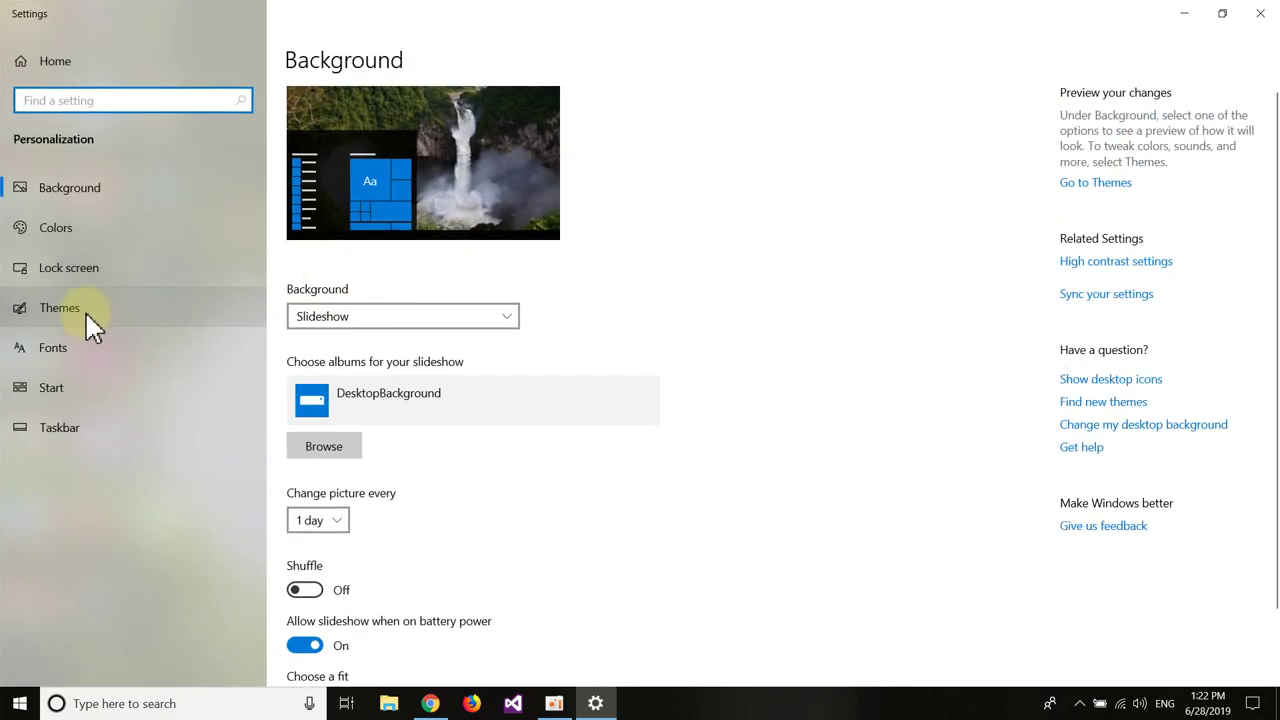
left_click(75, 310)
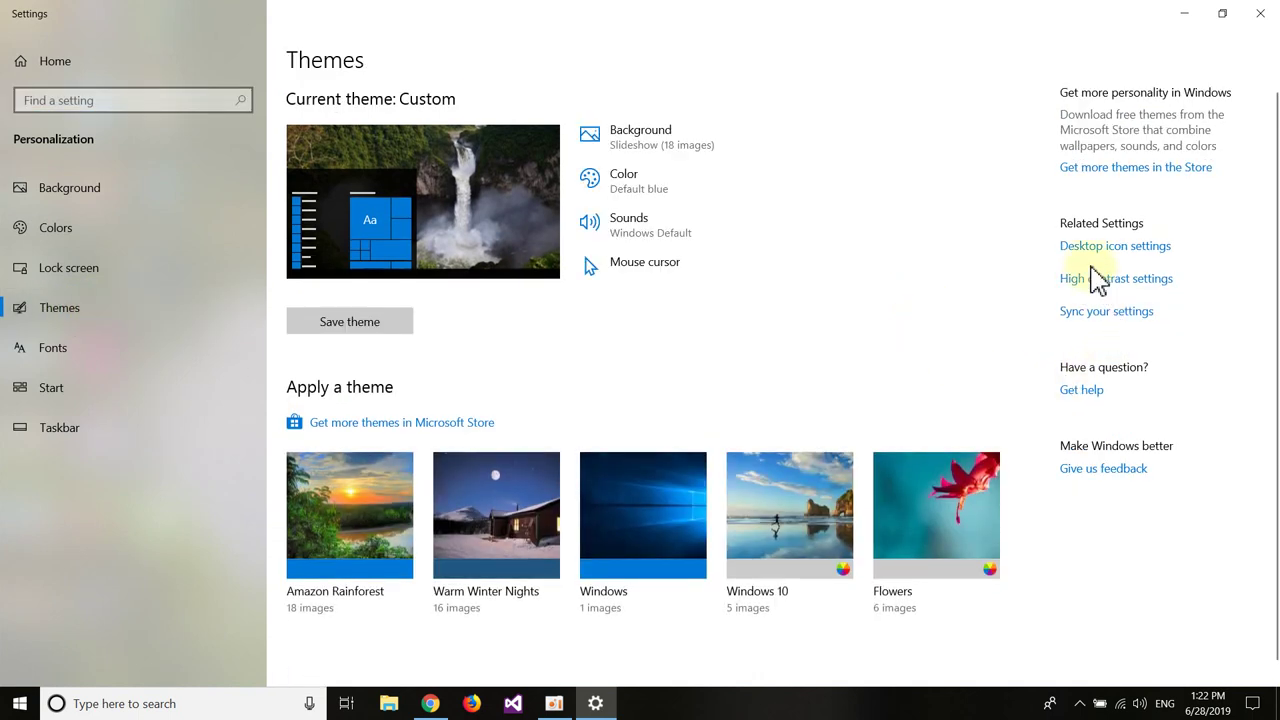
left_click(1097, 250)
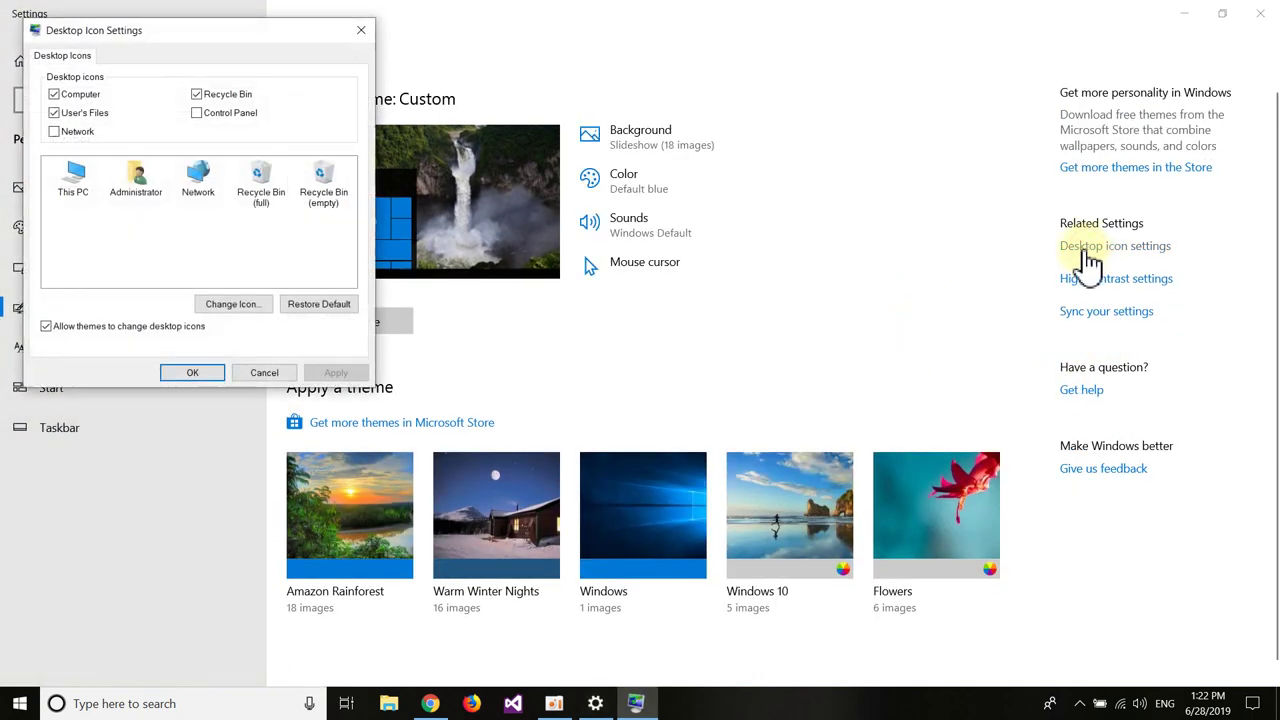
left_click(205, 116)
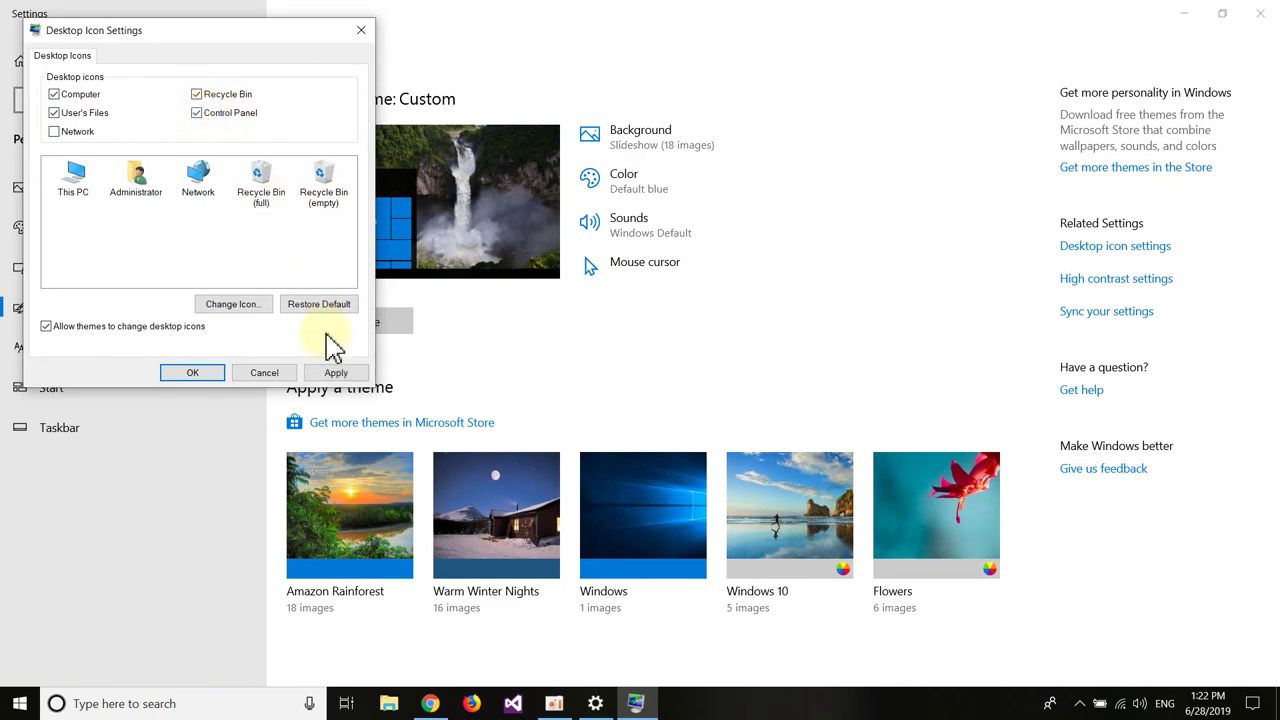
left_click(336, 374)
left_click(198, 374)
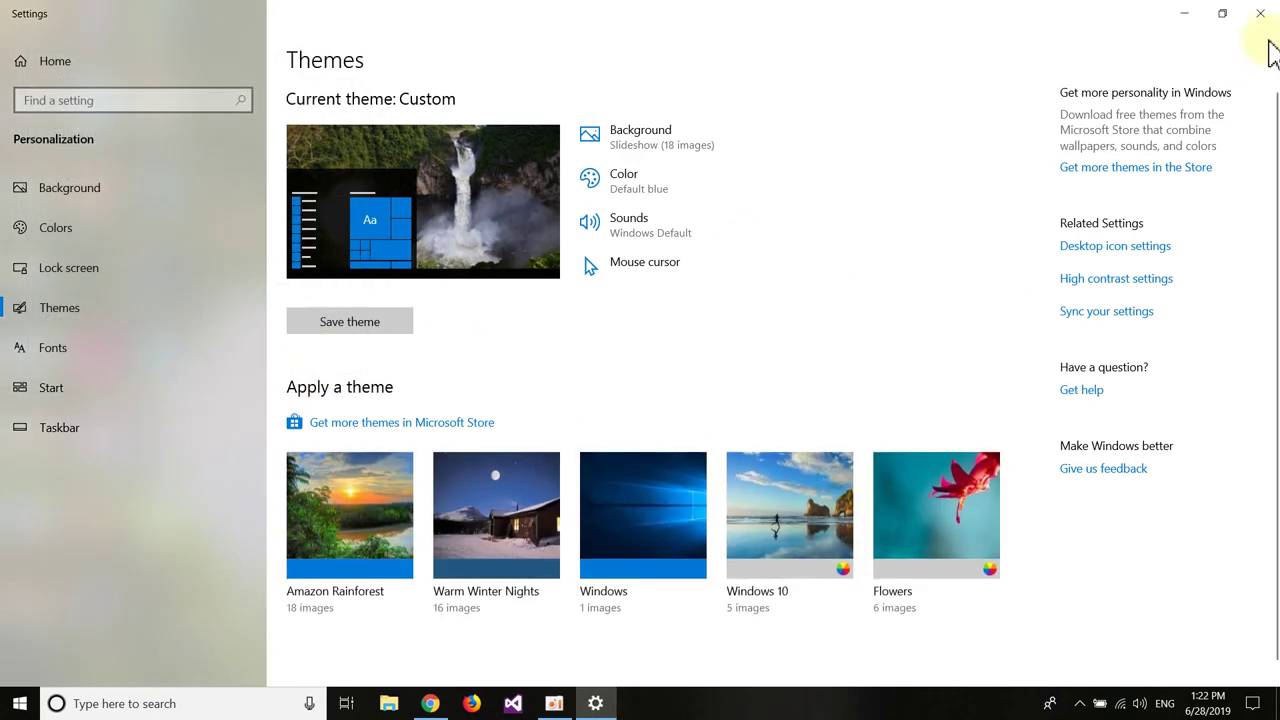
left_click(1260, 13)
Move the Control Panel icon to the middle of the desktop and refresh the desktop.
left_click_drag(171, 366, 532, 285)
right_click(815, 335)
right_click(845, 183)
left_click(890, 236)
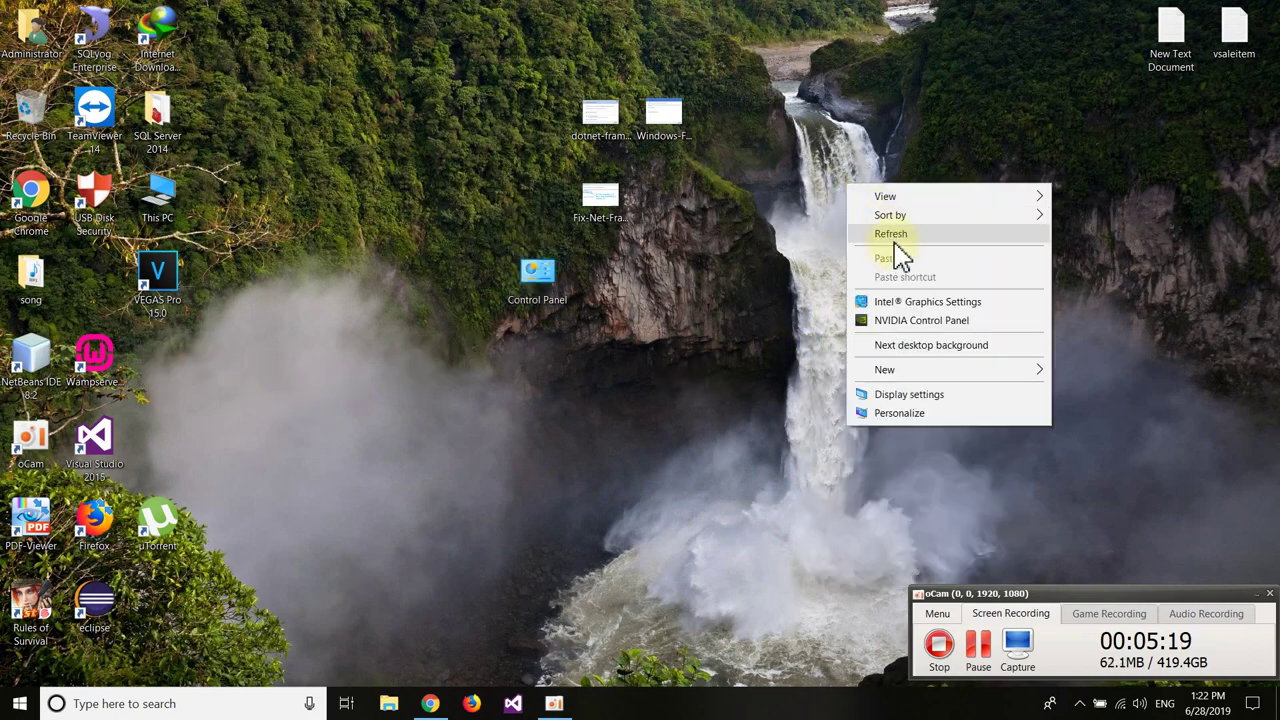
Move the three .NET Framework and Windows Features image files together beside the top of the waterfall on the desktop.
left_click_drag(705, 245, 562, 72)
left_click_drag(740, 232, 545, 100)
left_click_drag(666, 126, 868, 80)
left_click(963, 228)
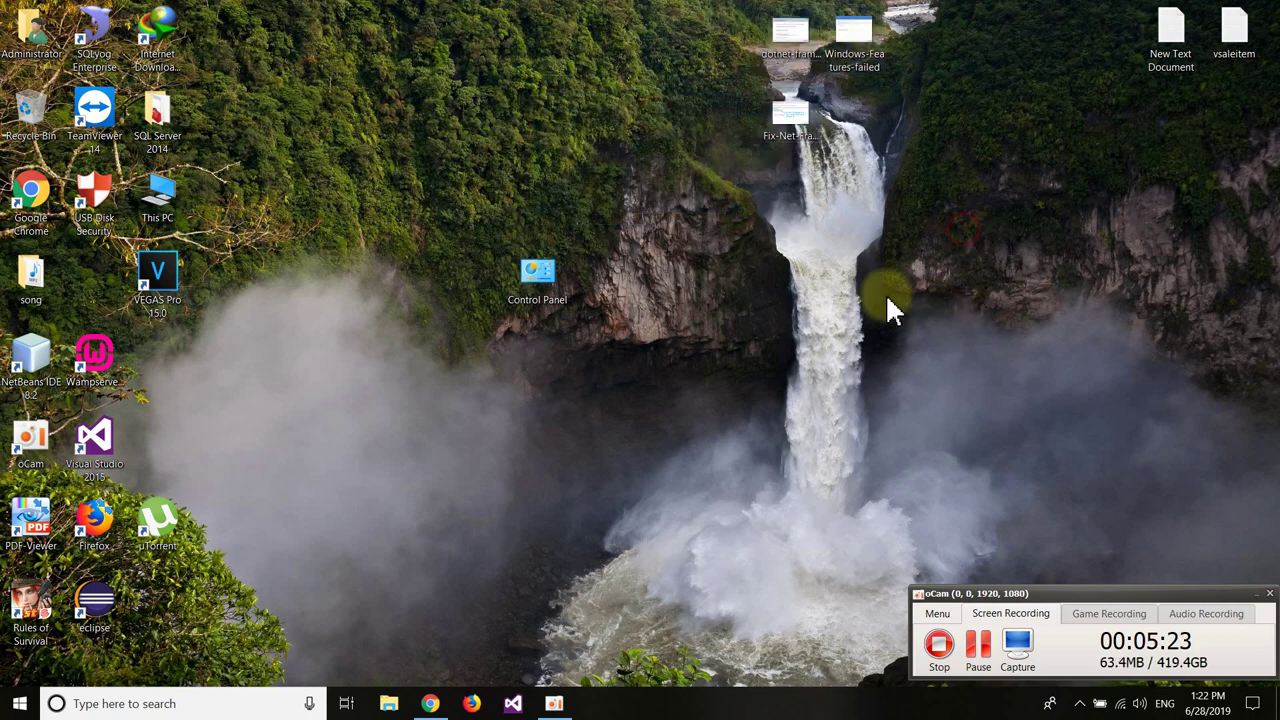
Open Control Panel from its desktop icon and go to Programs and Features.
left_click(546, 279)
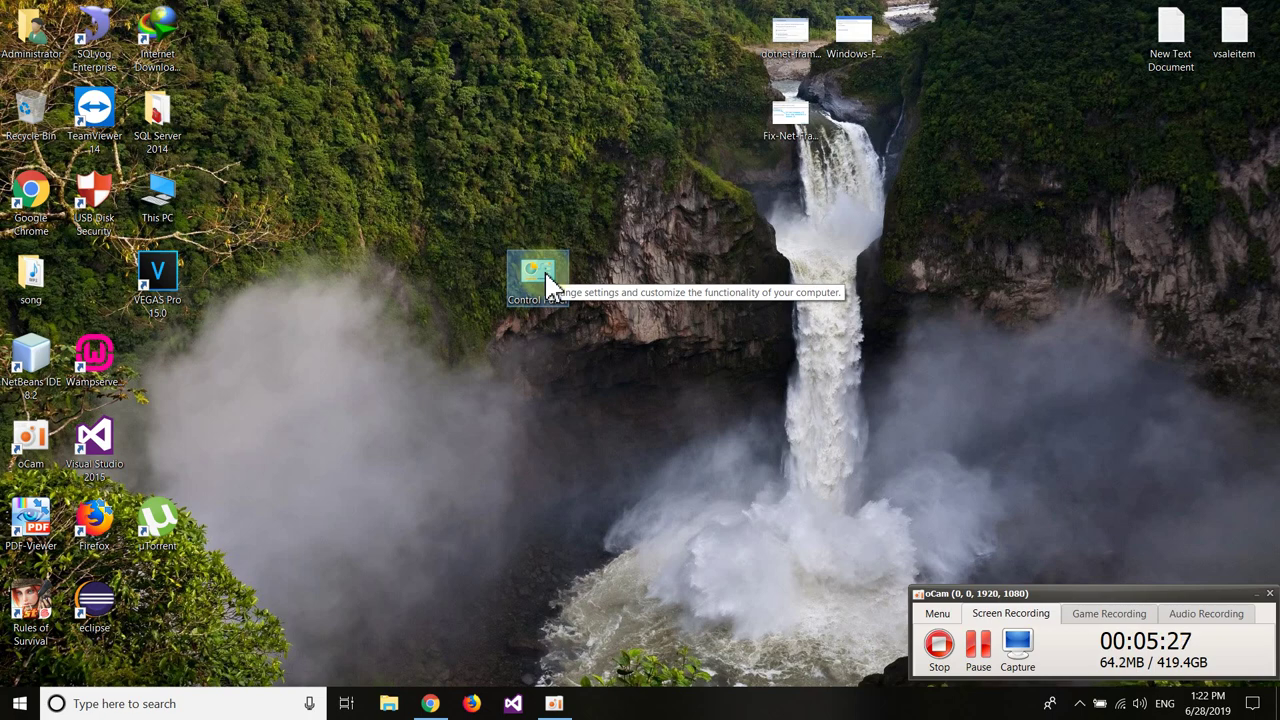
double_click(548, 284)
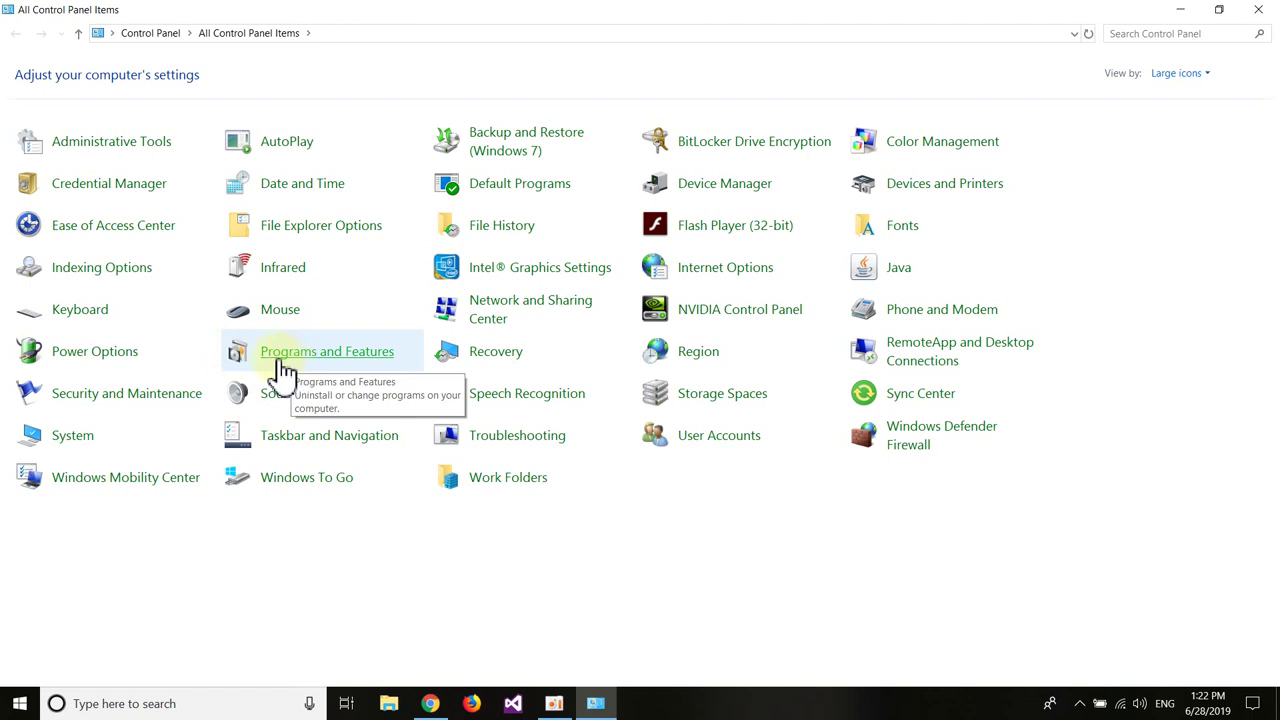
left_click(322, 366)
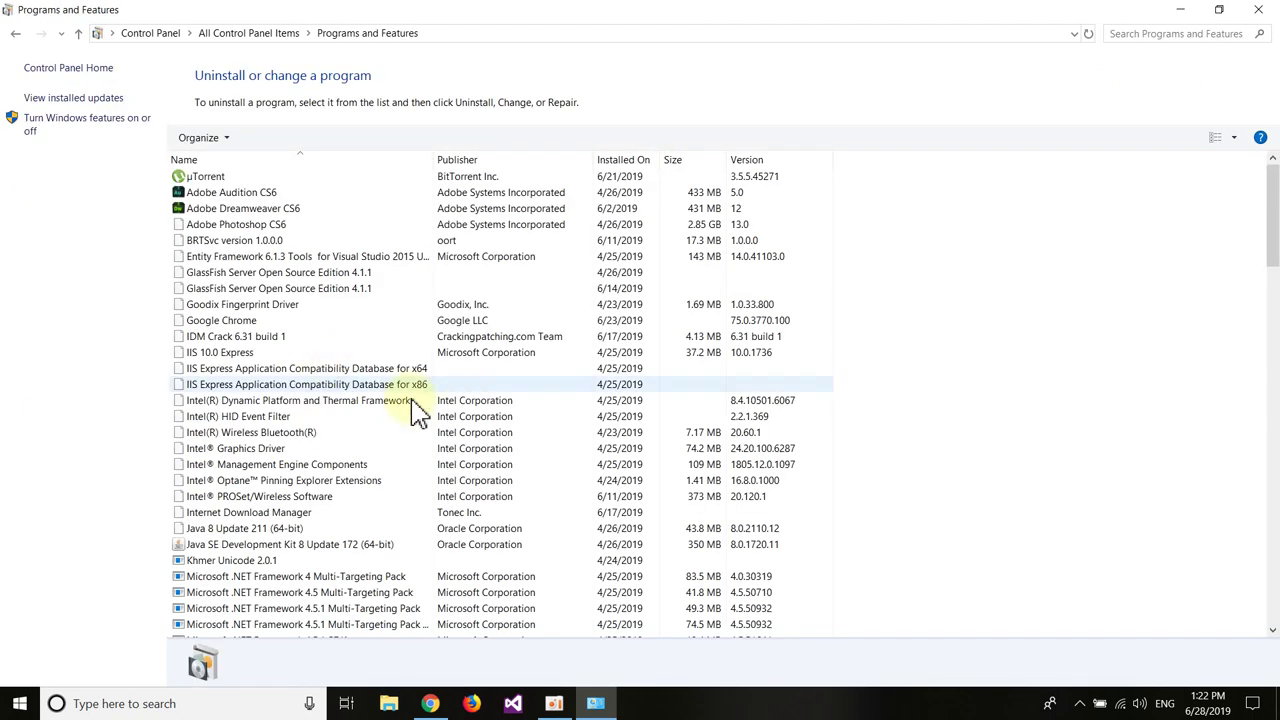
left_click(36, 124)
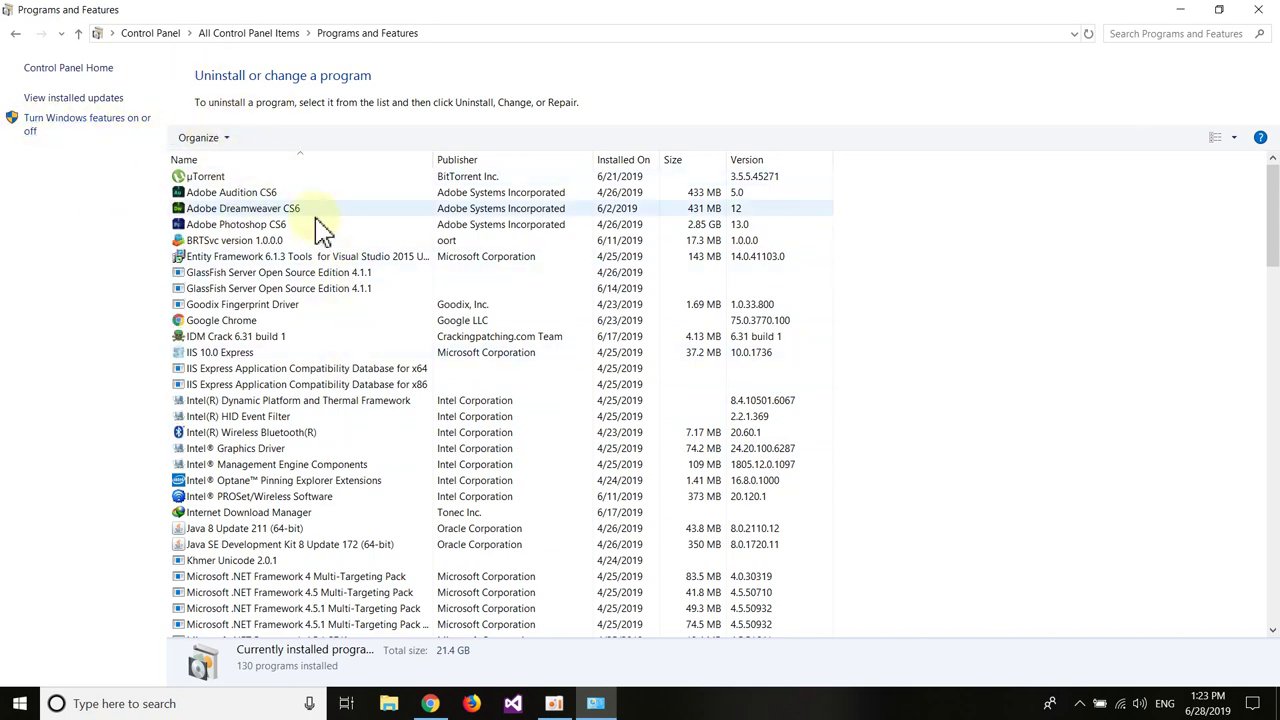
Look through the installed programs for the Microsoft .NET Framework entries and their versions, and return to the start of the list.
scroll(407, 430, "down", 2)
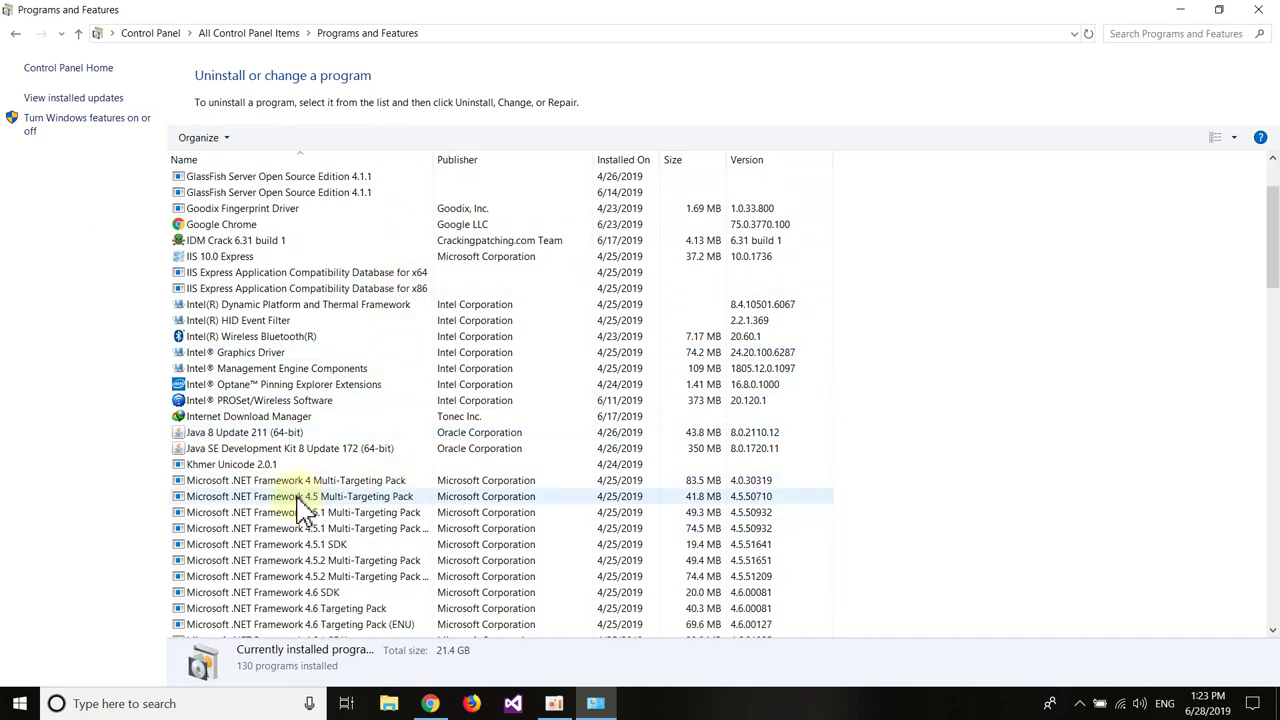
scroll(285, 510, "down", 1)
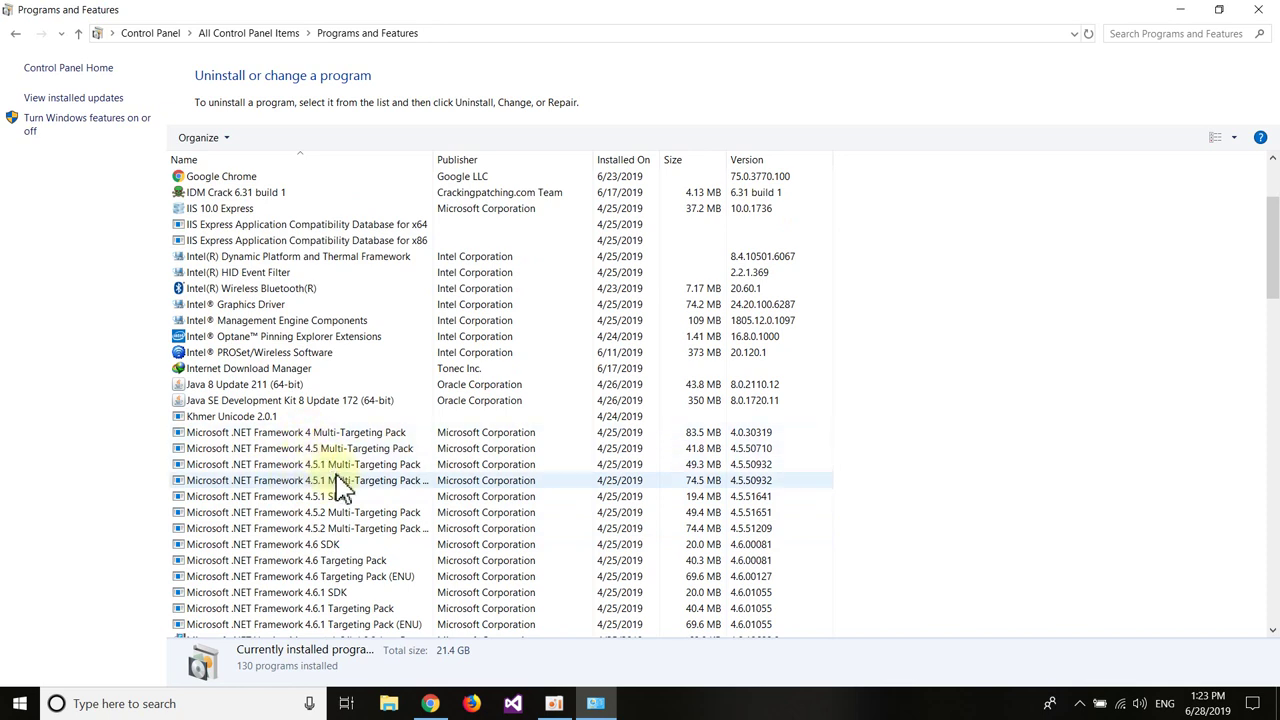
scroll(340, 600, "down", 2)
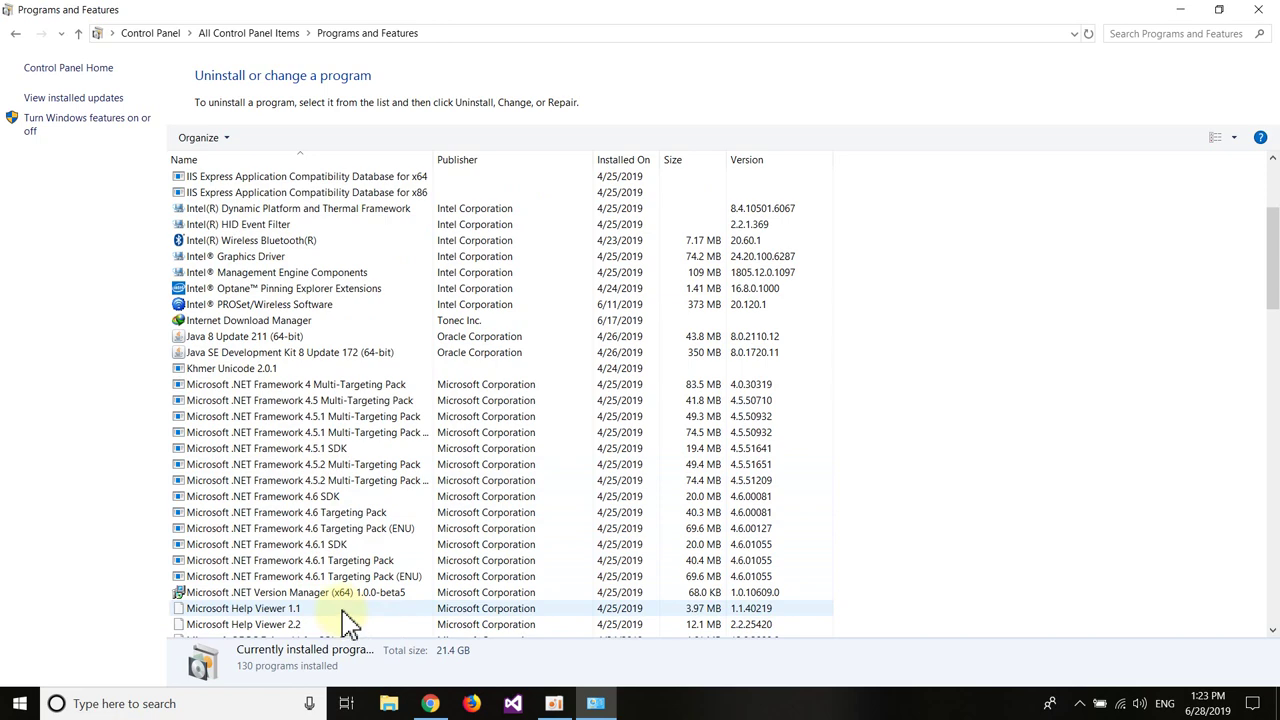
scroll(352, 607, "up", 2)
scroll(345, 540, "up", 3)
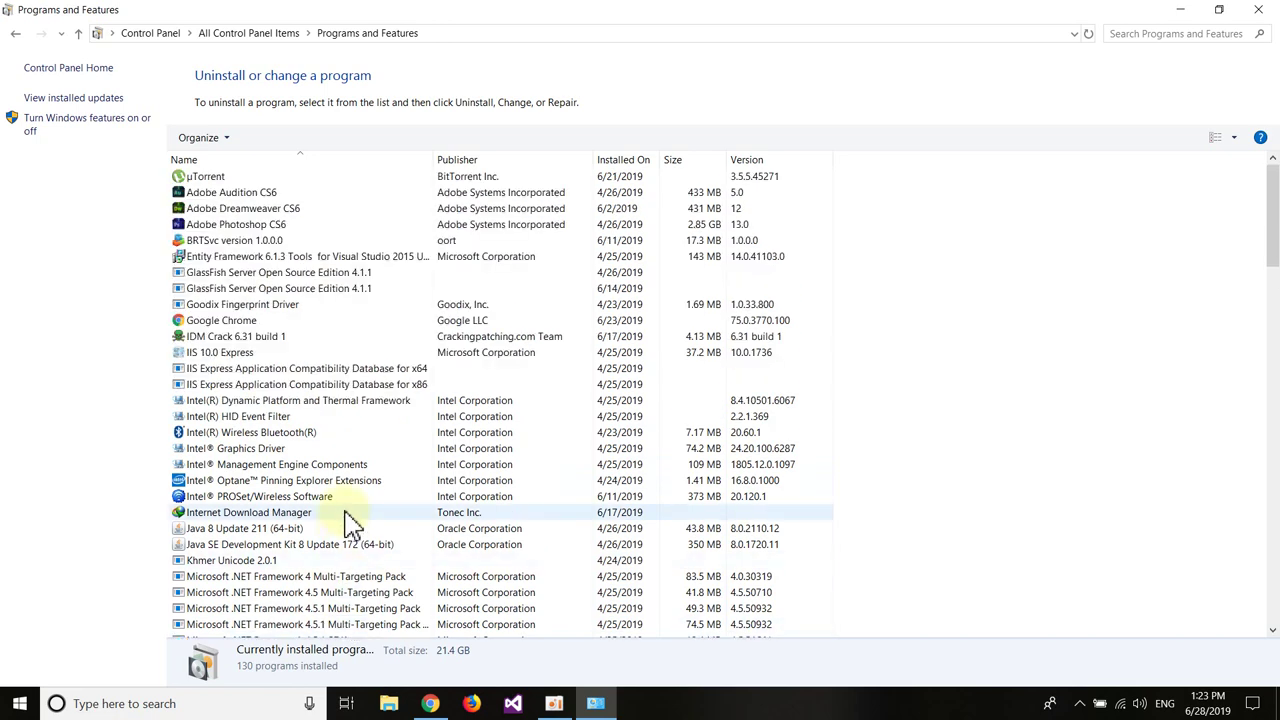
scroll(416, 500, "down", 4)
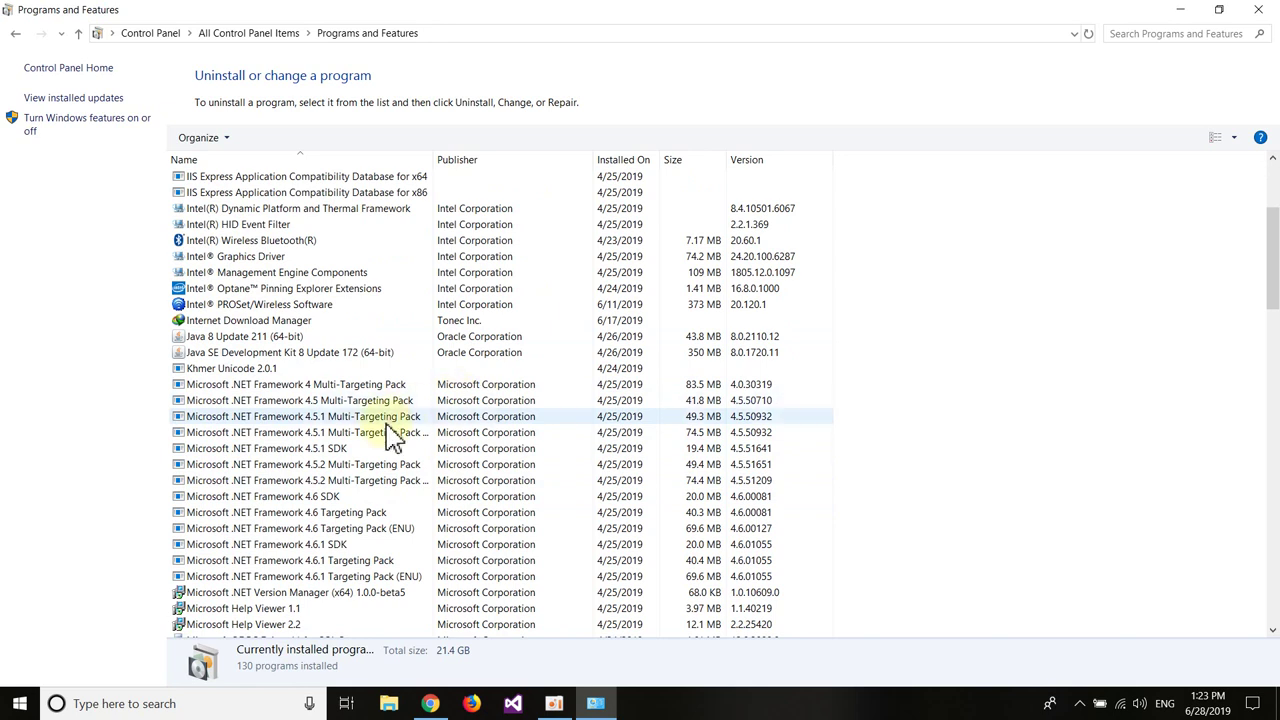
scroll(380, 450, "down", 2)
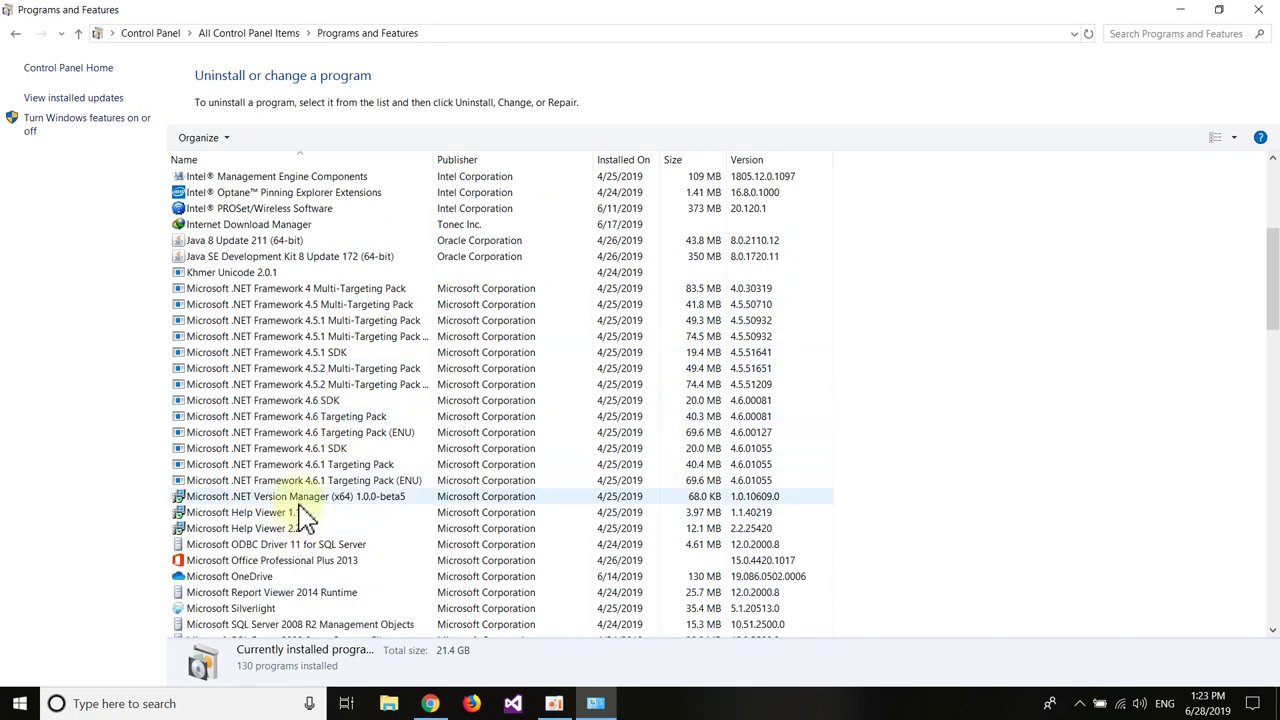
scroll(330, 410, "down", 3)
scroll(330, 412, "down", 3)
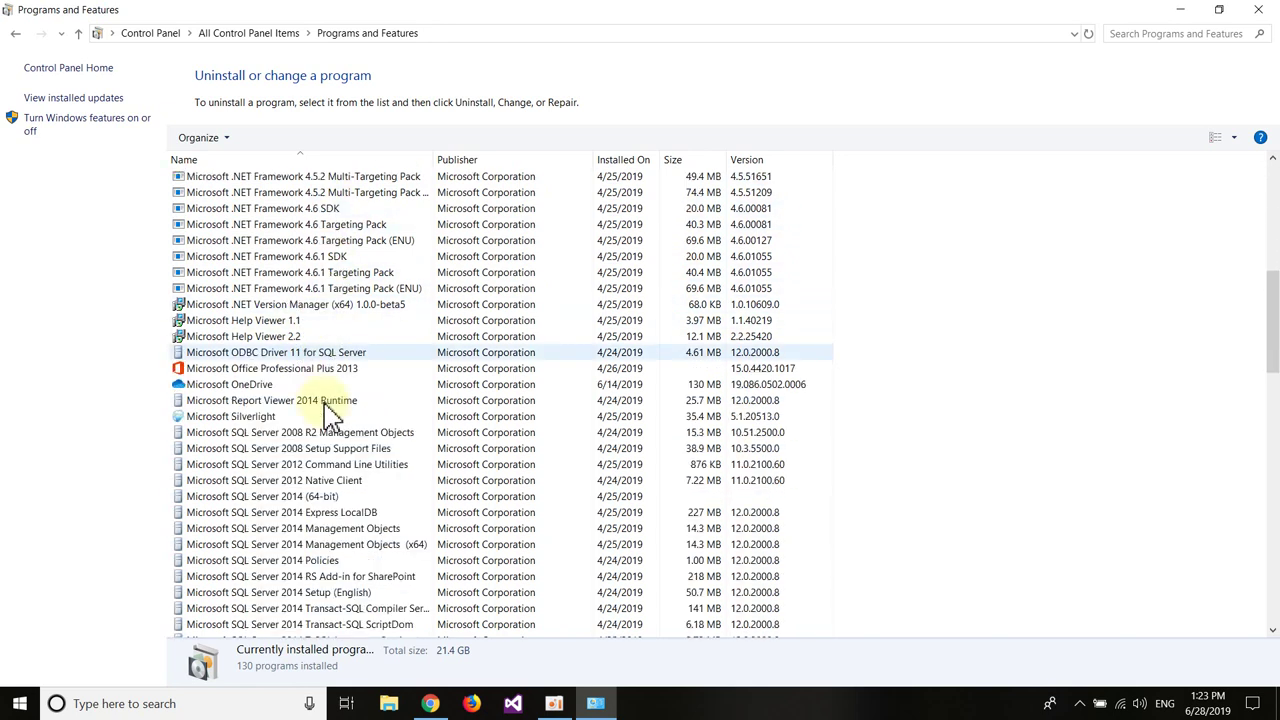
scroll(330, 414, "up", 12)
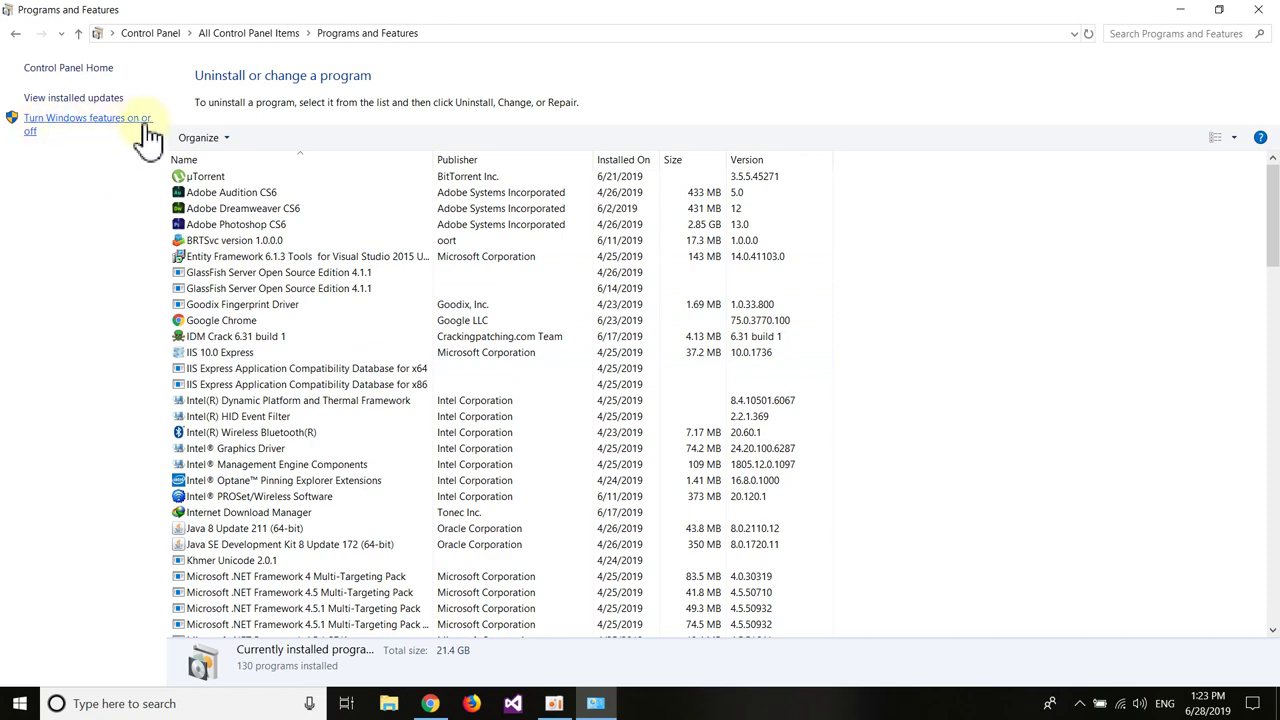
Open the dialog for turning Windows features on or off and minimize the Programs and Features window behind it.
left_click(102, 119)
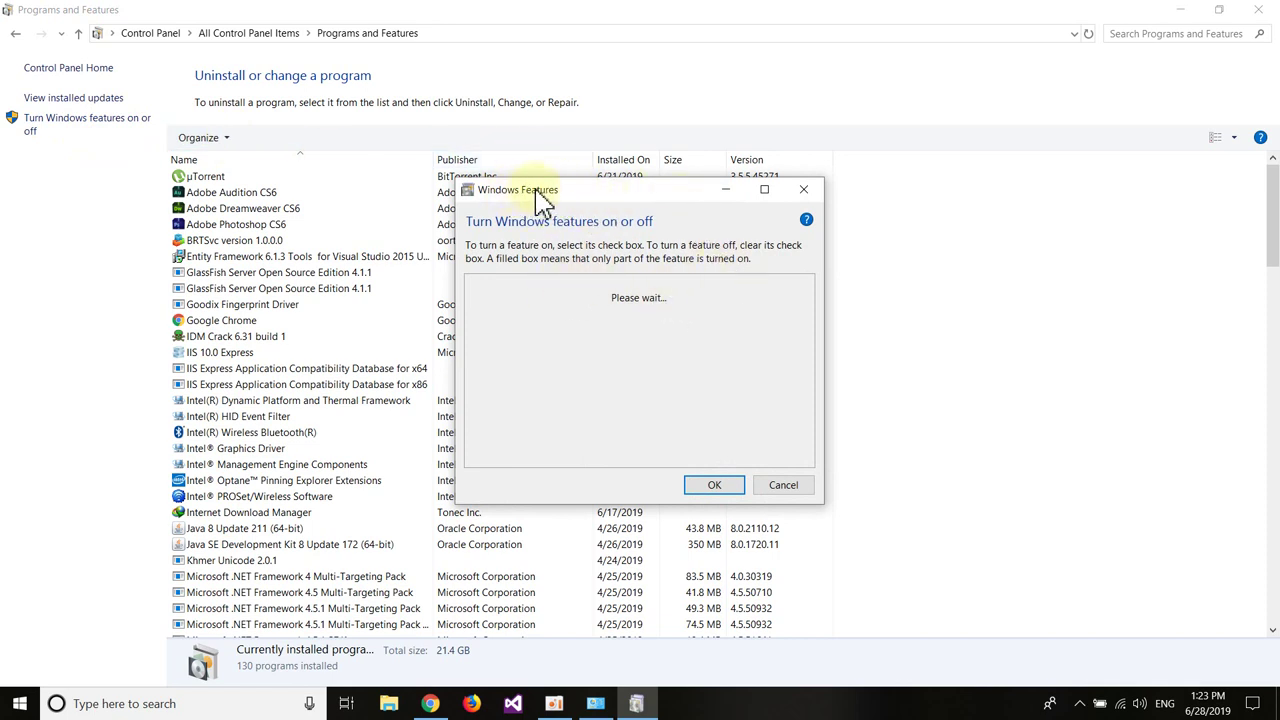
left_click(1180, 10)
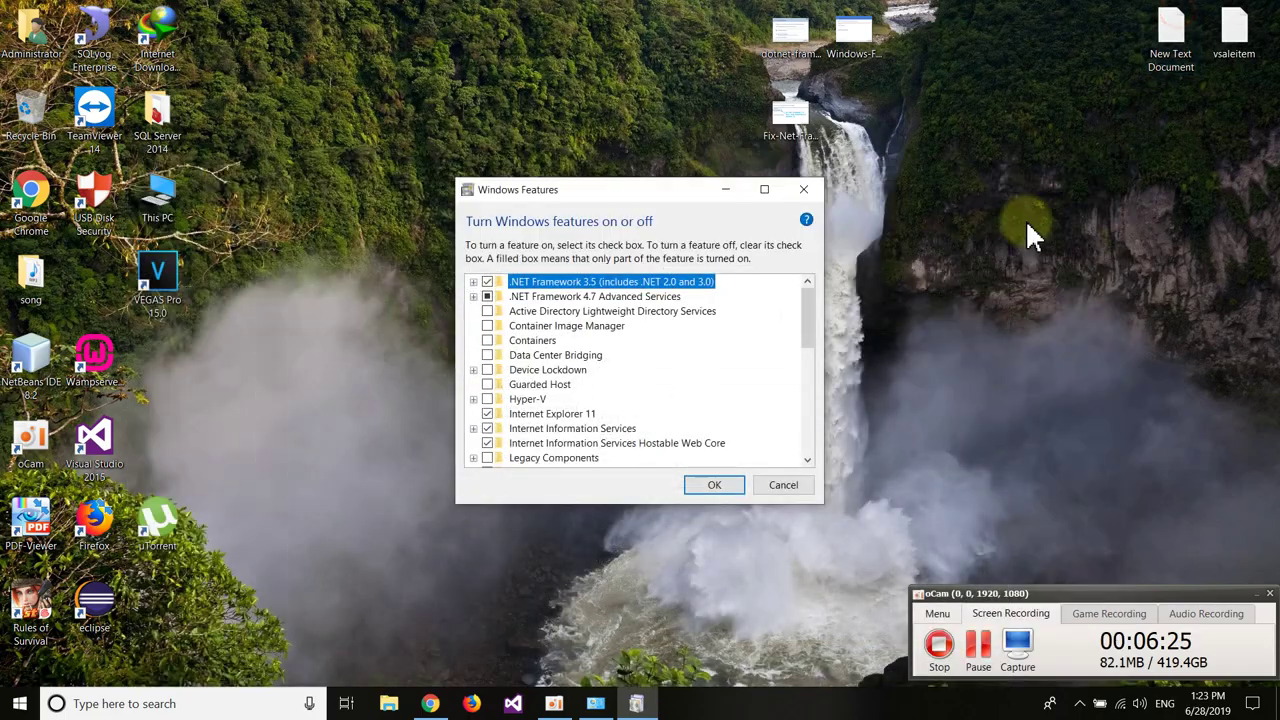
left_click_drag(622, 192, 565, 125)
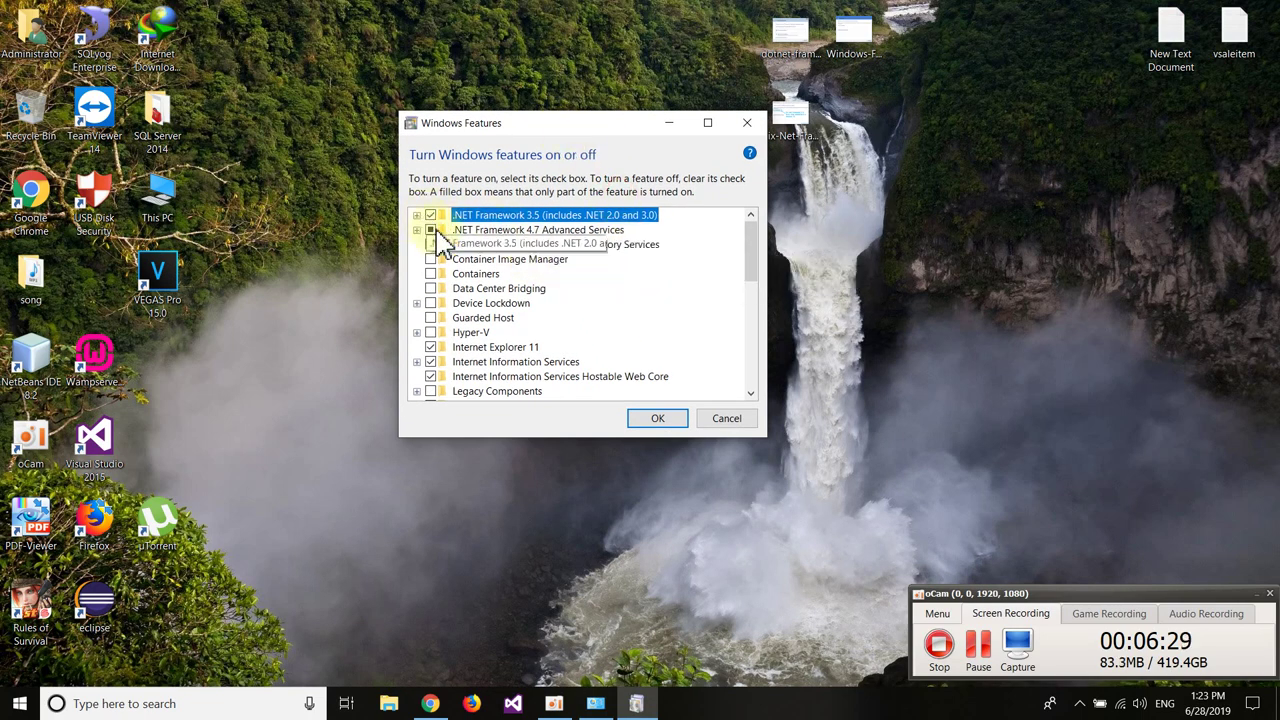
left_click(578, 160)
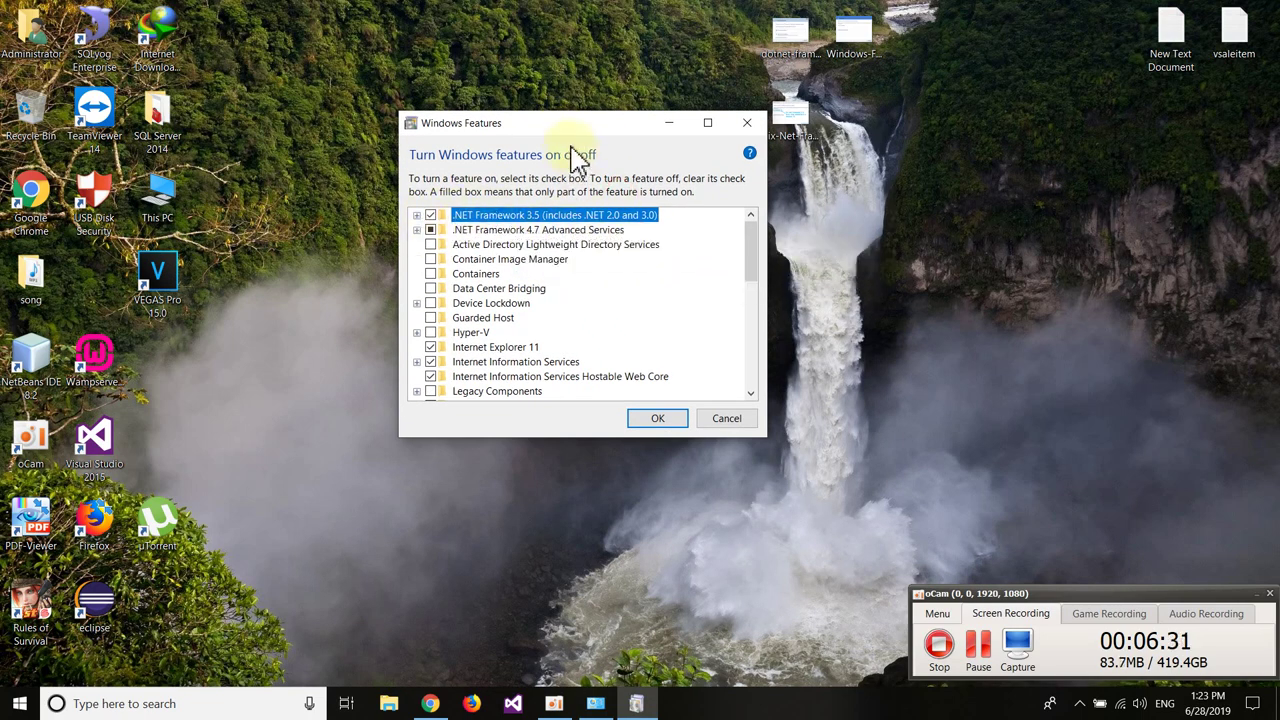
Open the dotnet-framework-installation-dialog image and arrange it side by side with the Windows Features dialog.
left_click_drag(543, 127, 297, 118)
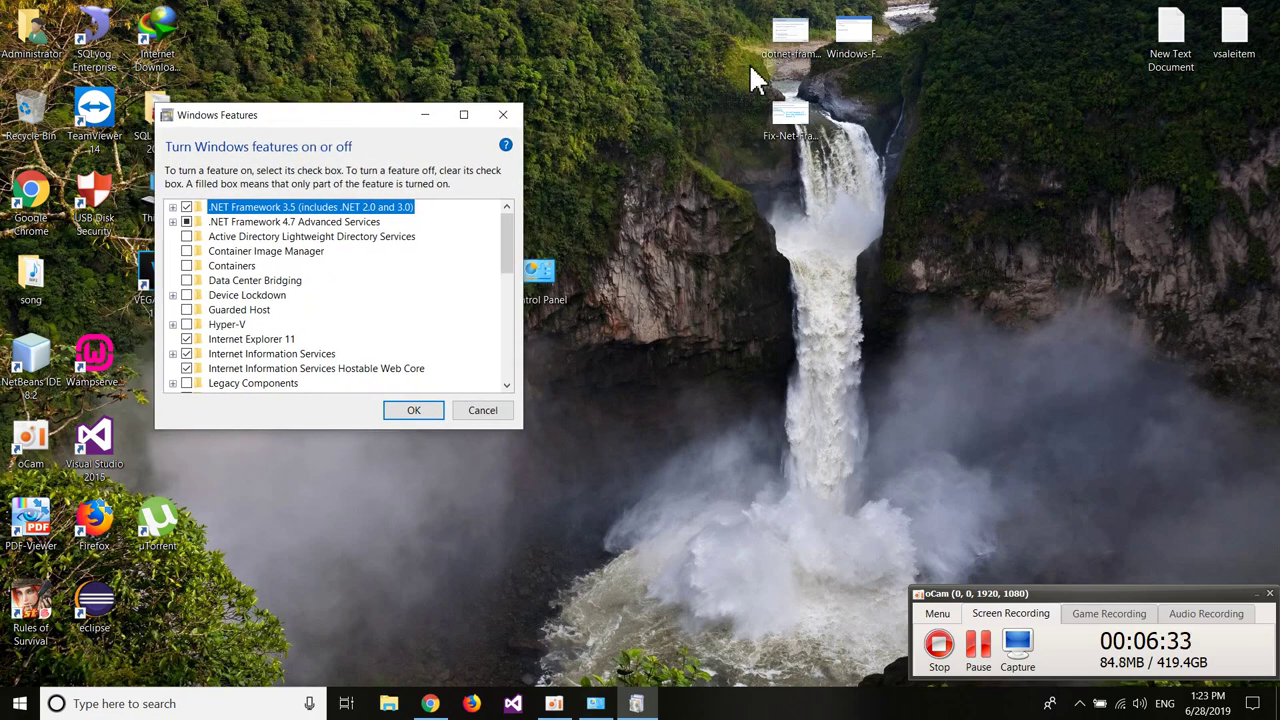
double_click(777, 48)
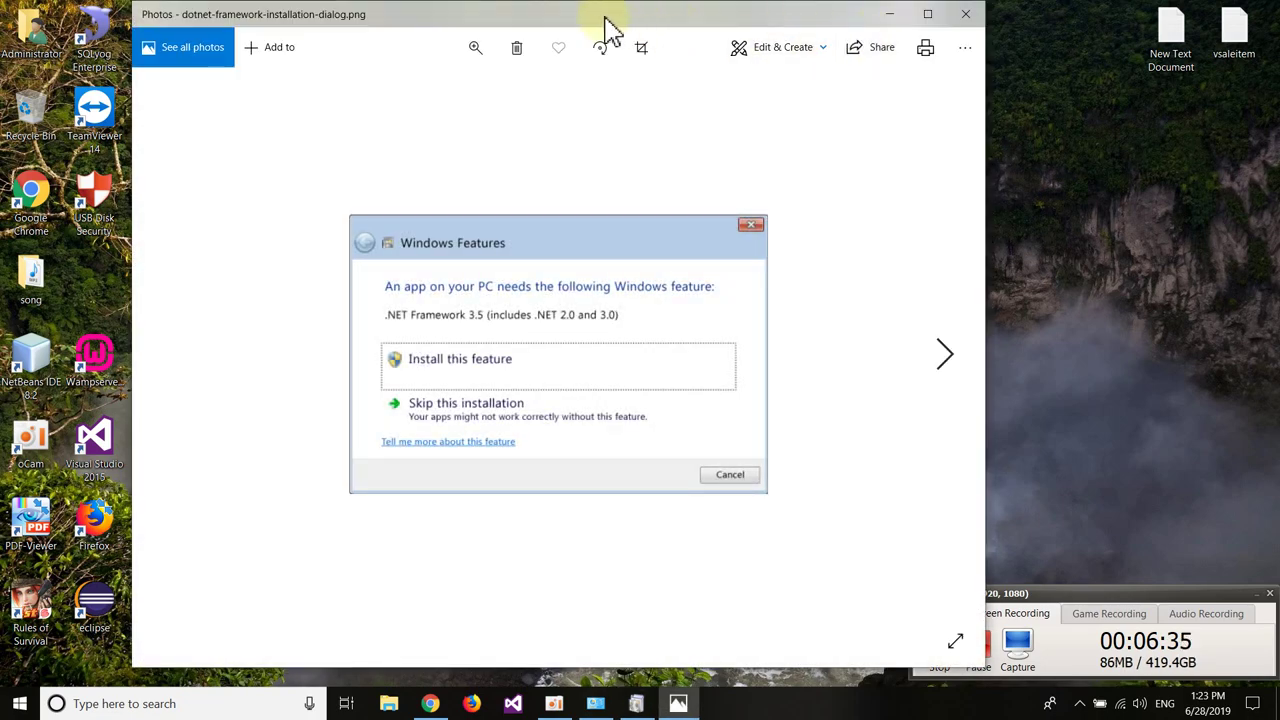
left_click_drag(605, 18, 995, 43)
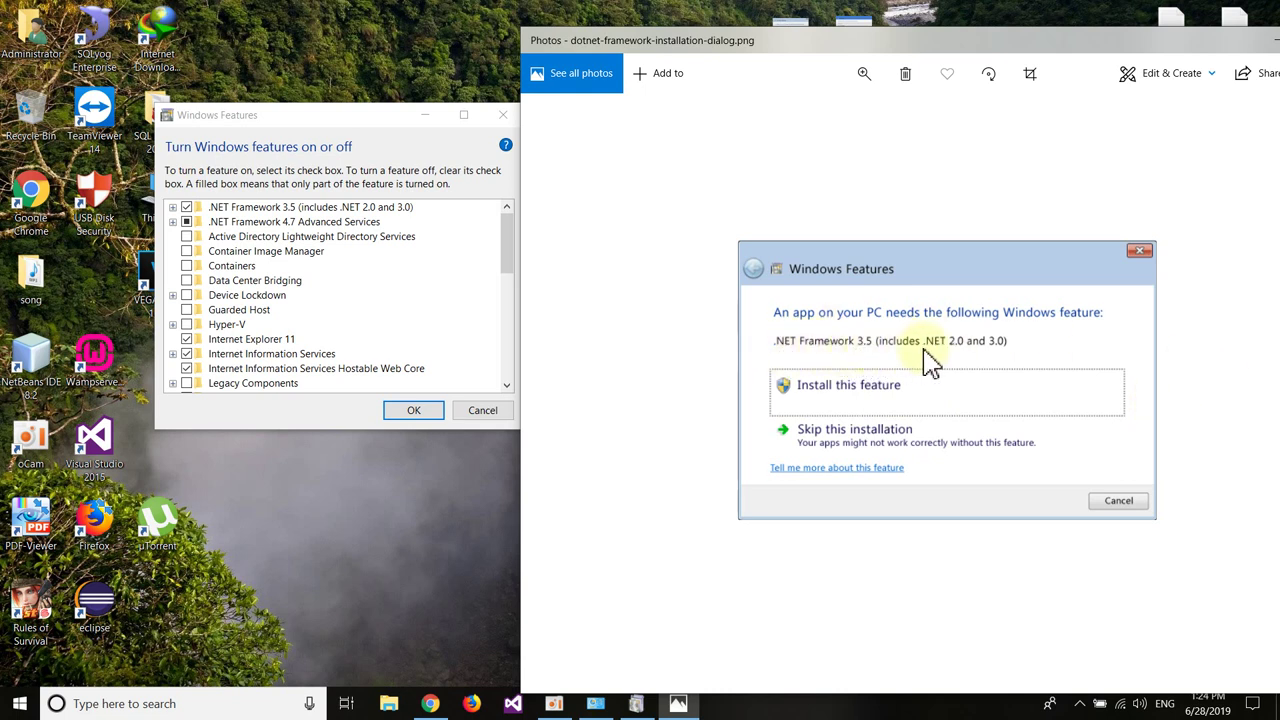
Try to turn off .NET Framework 3.5 (includes .NET 2.0 and 3.0), declining to turn off its dependent features.
left_click(187, 208)
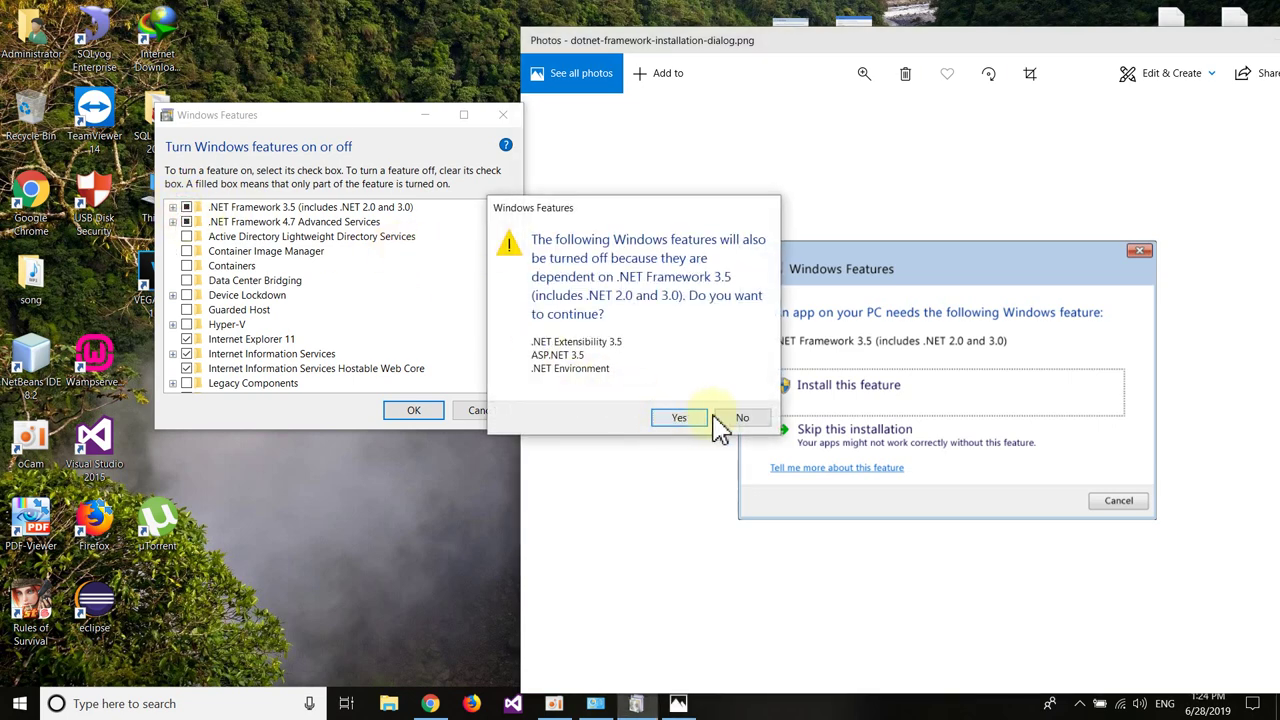
left_click(740, 419)
Expand .NET Framework 3.5 (includes .NET 2.0 and 3.0) to examine its sub-features.
left_click(174, 207)
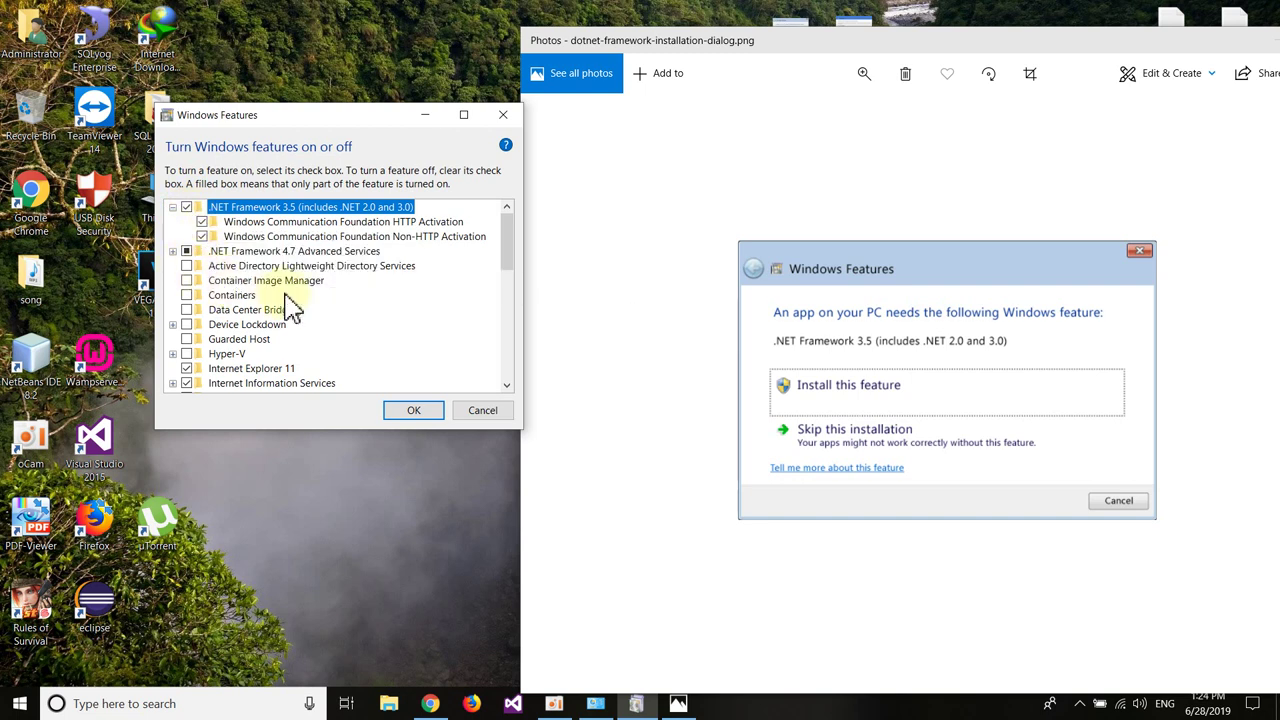
left_click(174, 207)
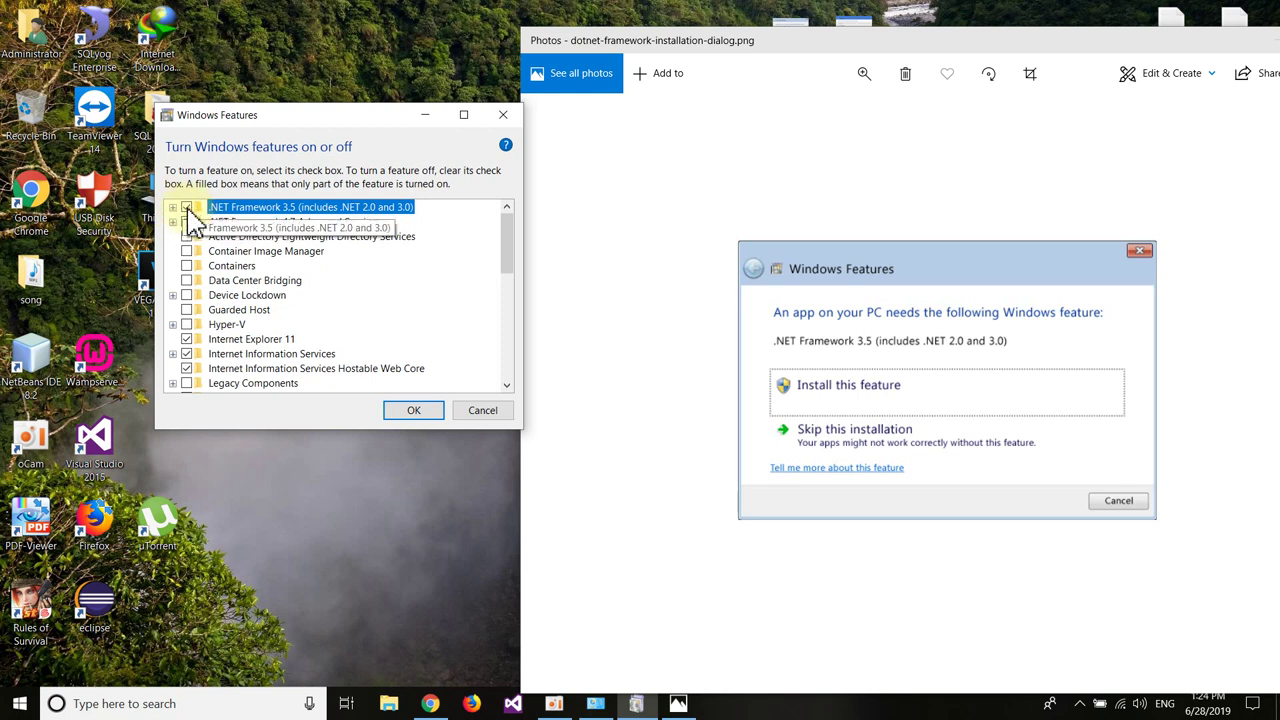
left_click(174, 207)
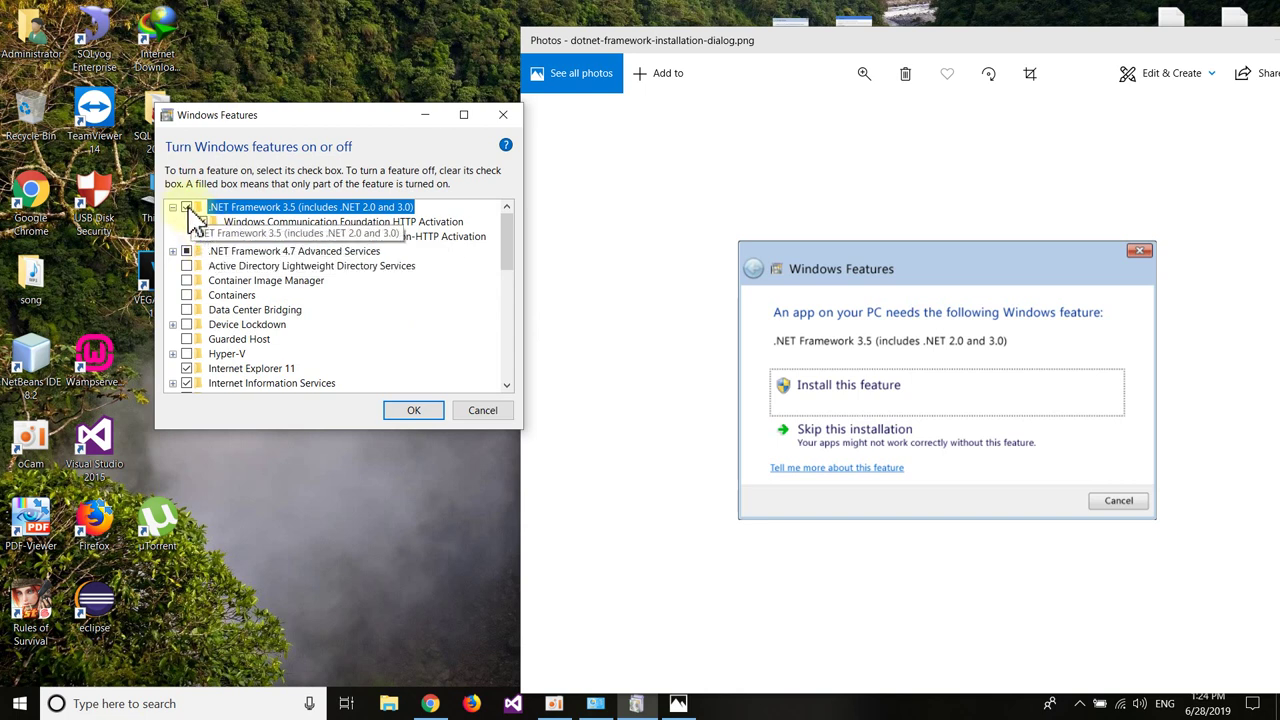
Turn the Windows Communication Foundation HTTP and Non-HTTP Activation sub-features of .NET Framework 3.5 off and back on.
left_click(203, 236)
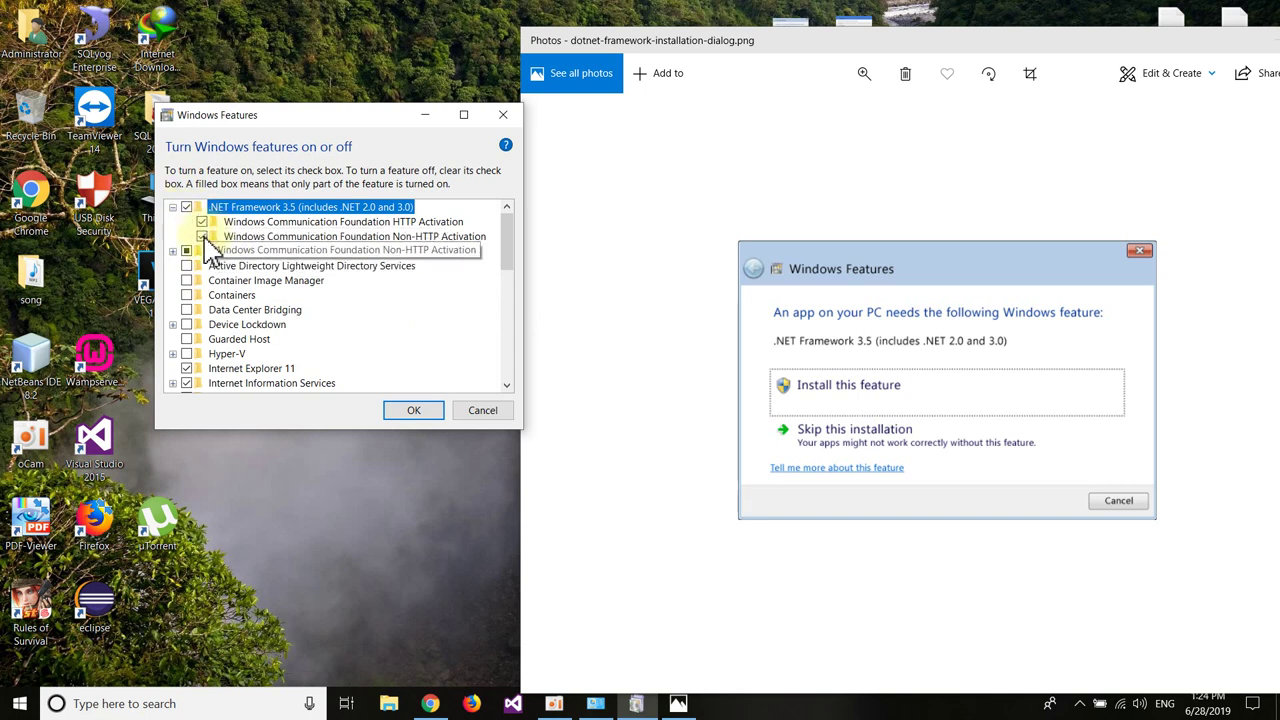
left_click(204, 237)
left_click(204, 224)
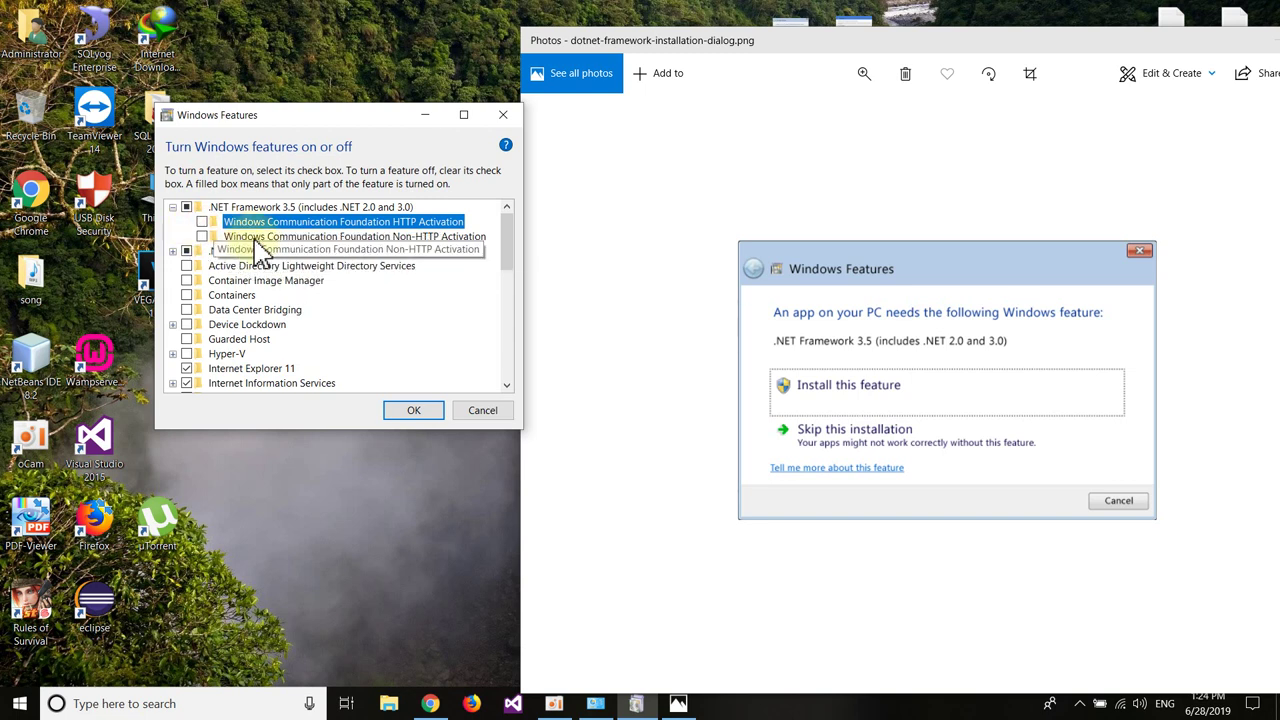
left_click(203, 237)
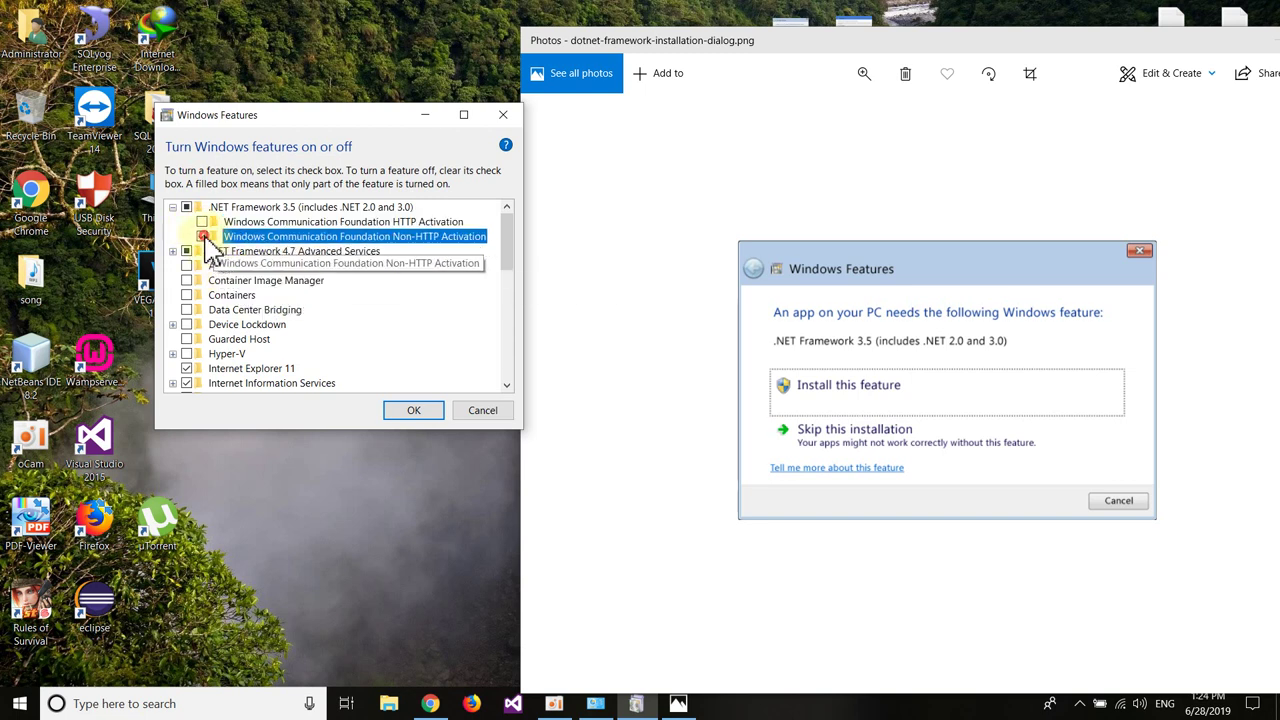
left_click(204, 222)
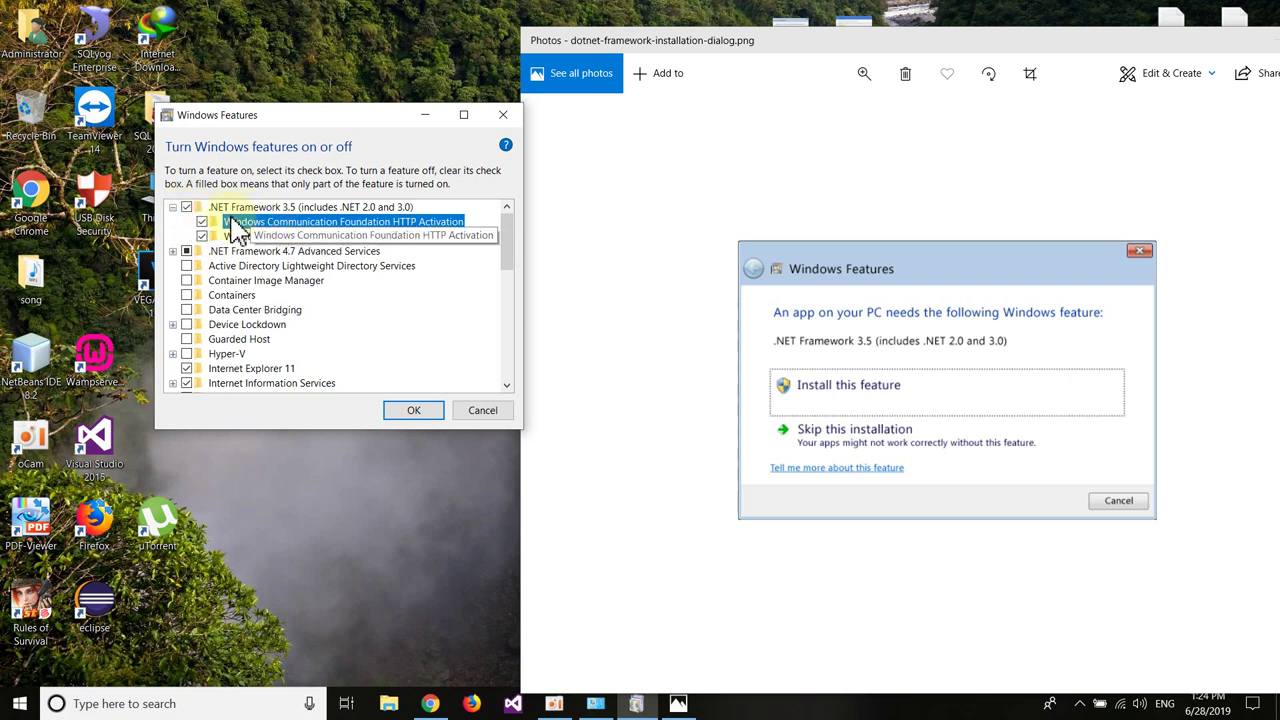
Confirm the Windows Features selection, then reopen the dialog from Programs and Features and check the sub-features of .NET Framework 3.5.
left_click(414, 409)
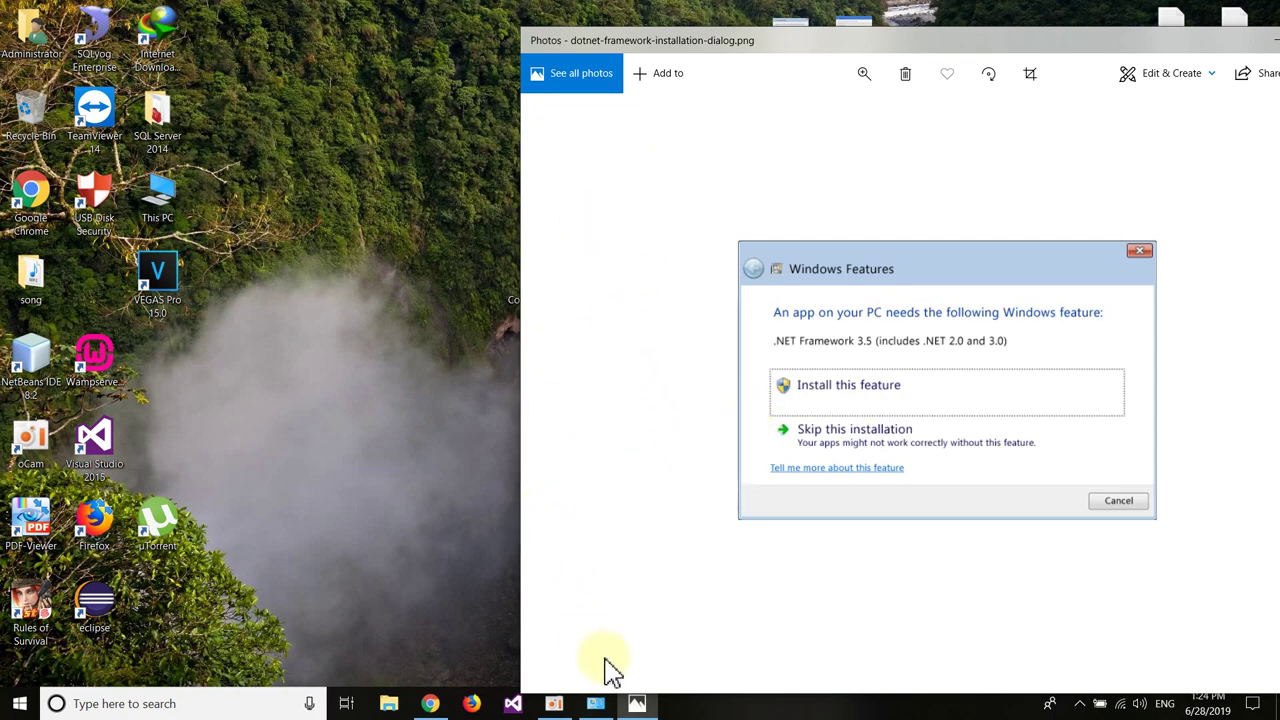
left_click(595, 703)
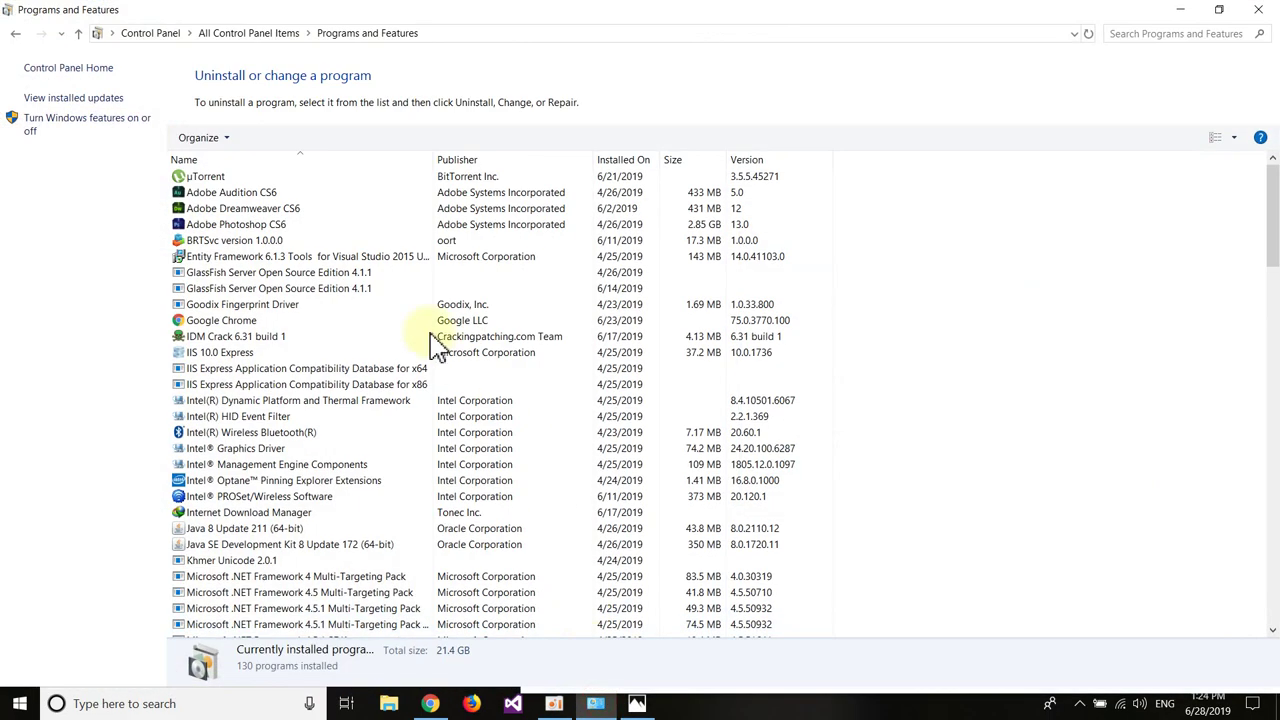
left_click(97, 126)
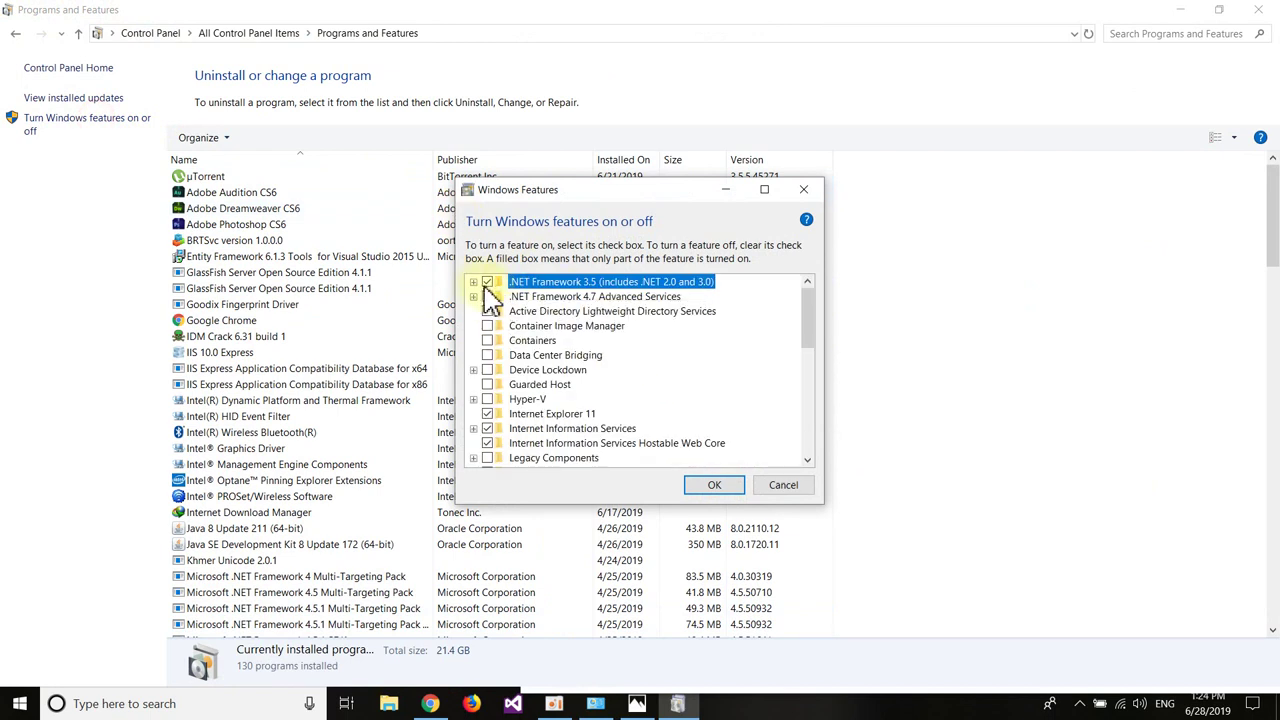
left_click(473, 282)
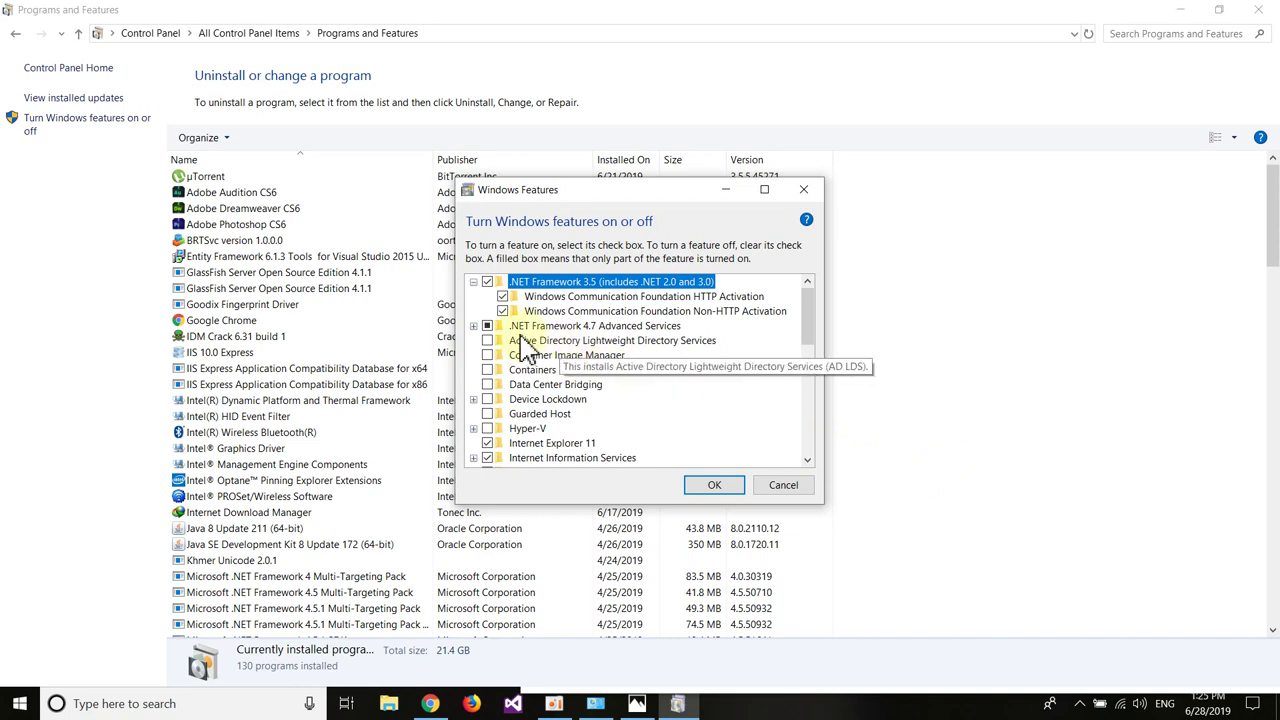
left_click(714, 485)
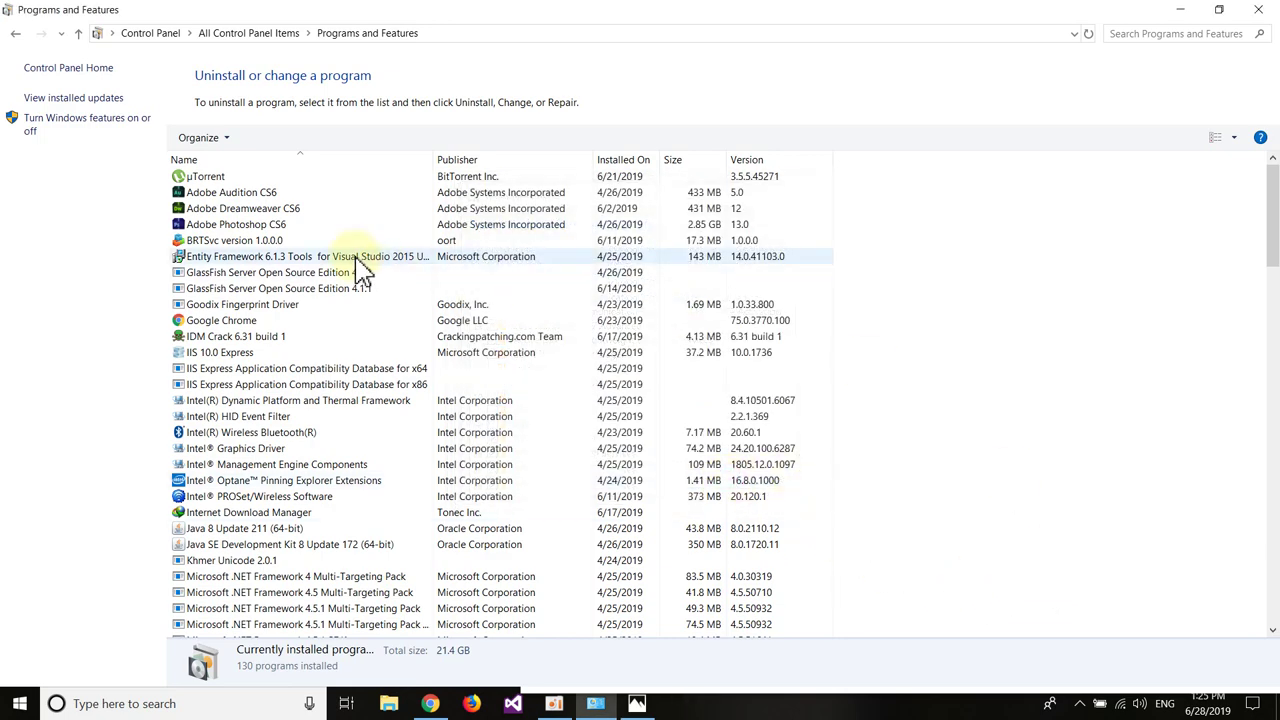
Close the Programs and Features window and the dotnet-framework-installation-dialog image.
left_click(1258, 9)
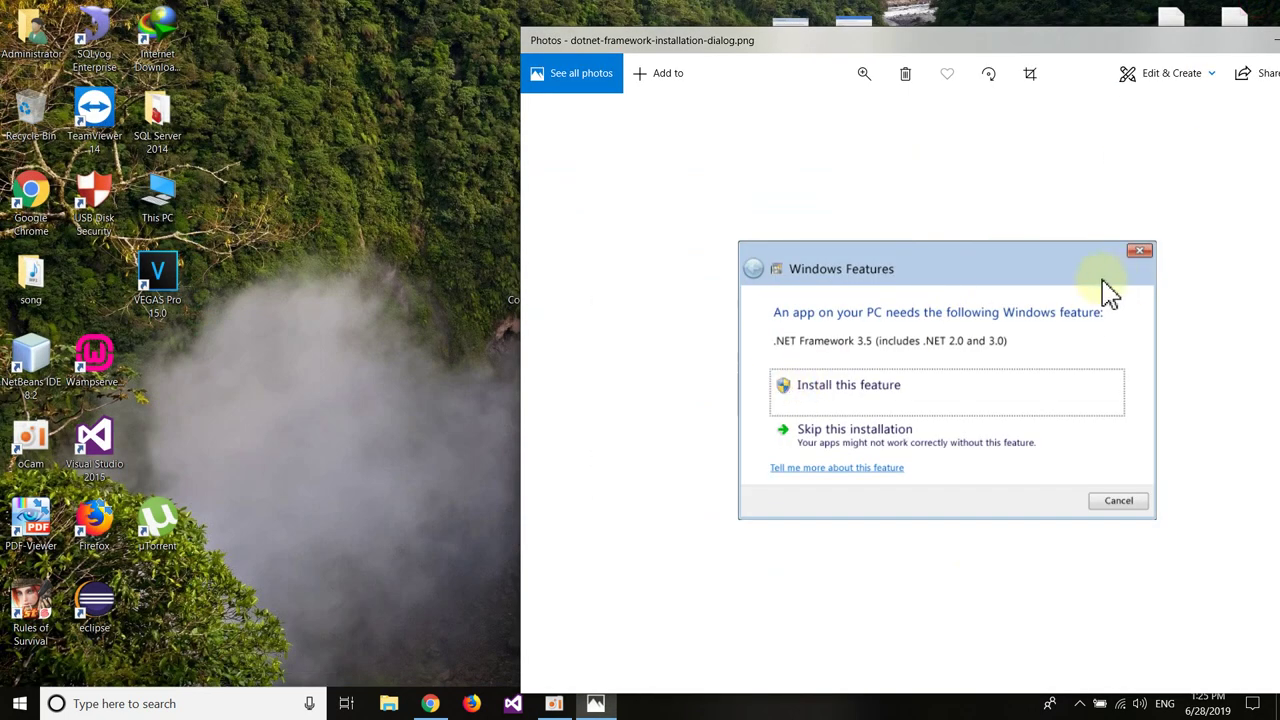
left_click_drag(1190, 40, 943, 35)
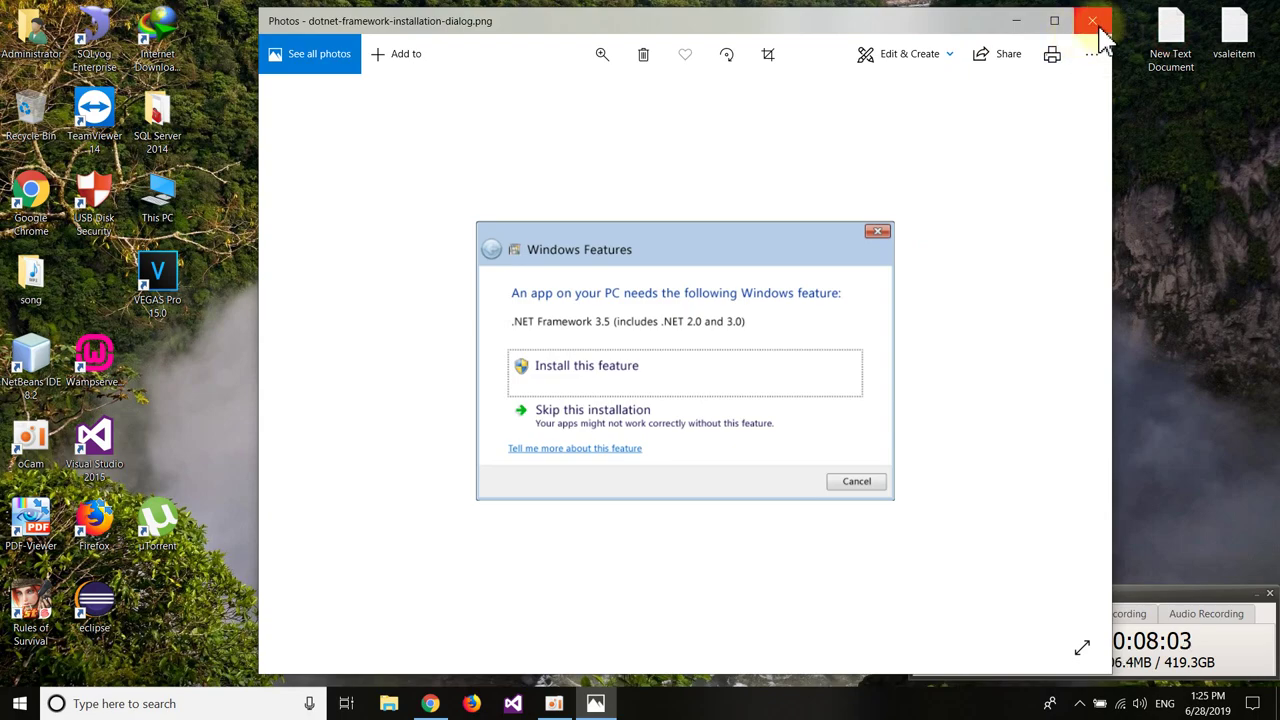
left_click(1095, 24)
Open the Windows Features dialog again through Programs and Features in Control Panel.
double_click(548, 262)
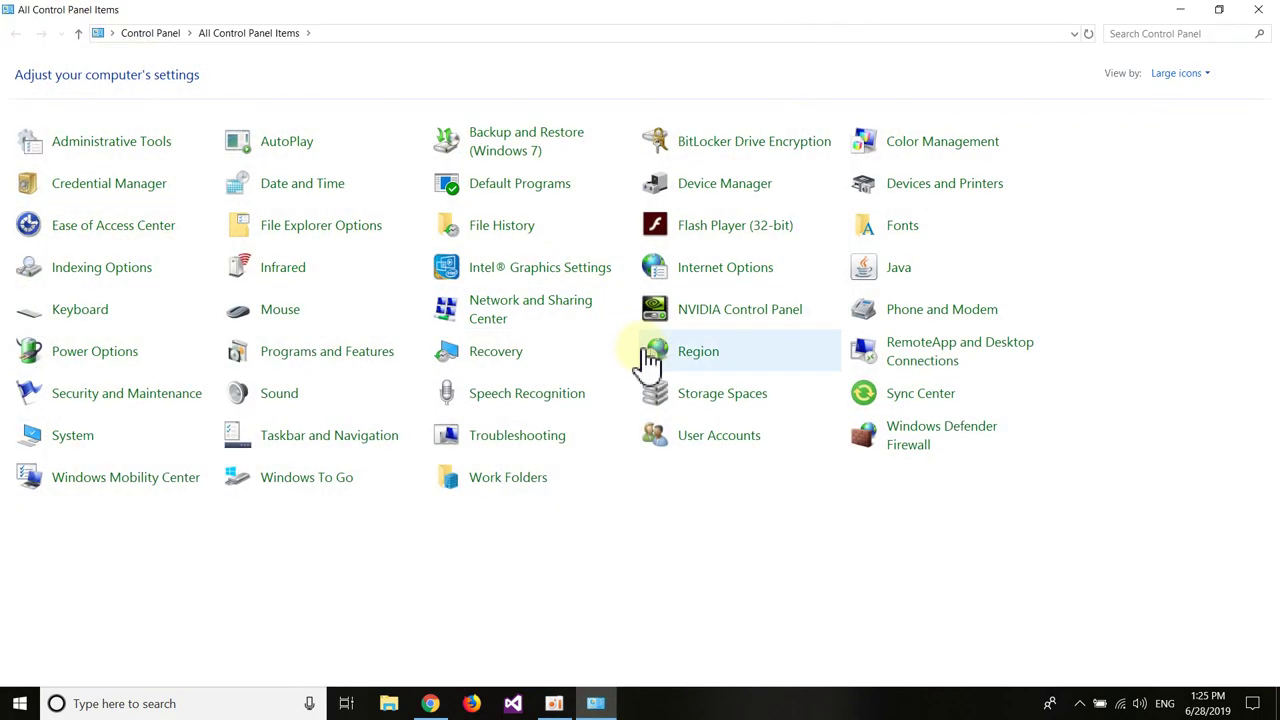
left_click(308, 362)
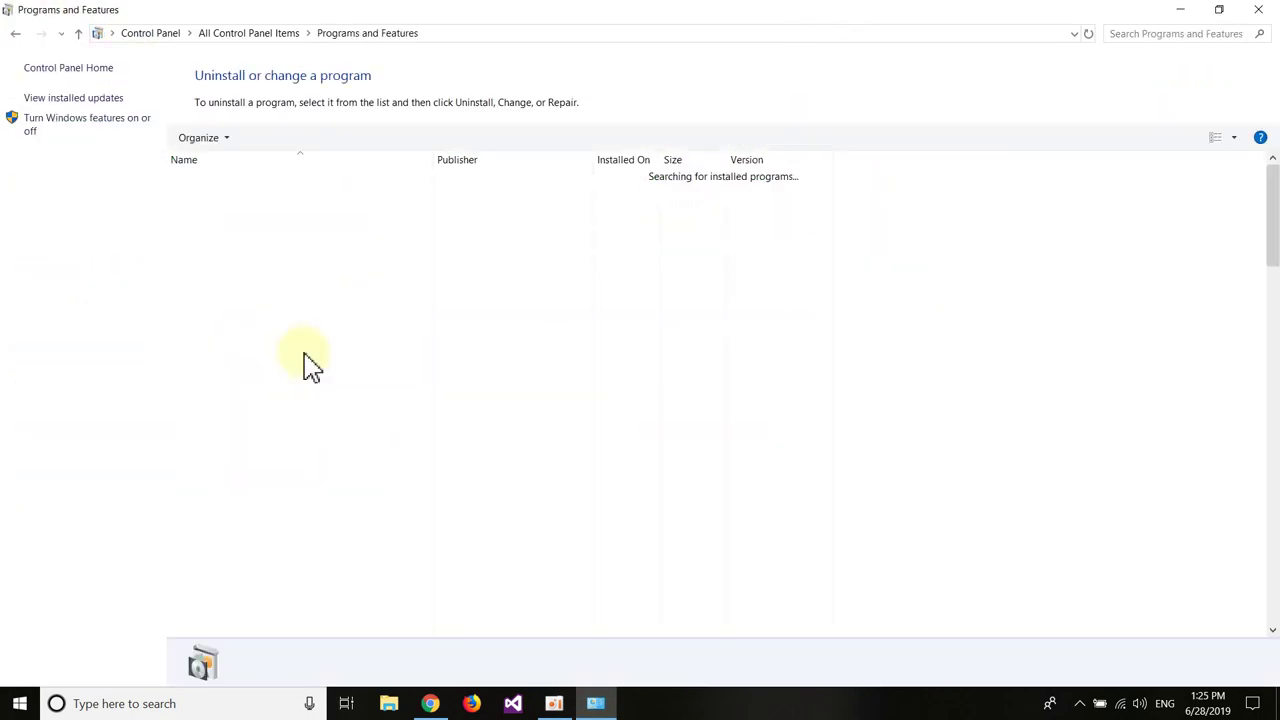
left_click(57, 135)
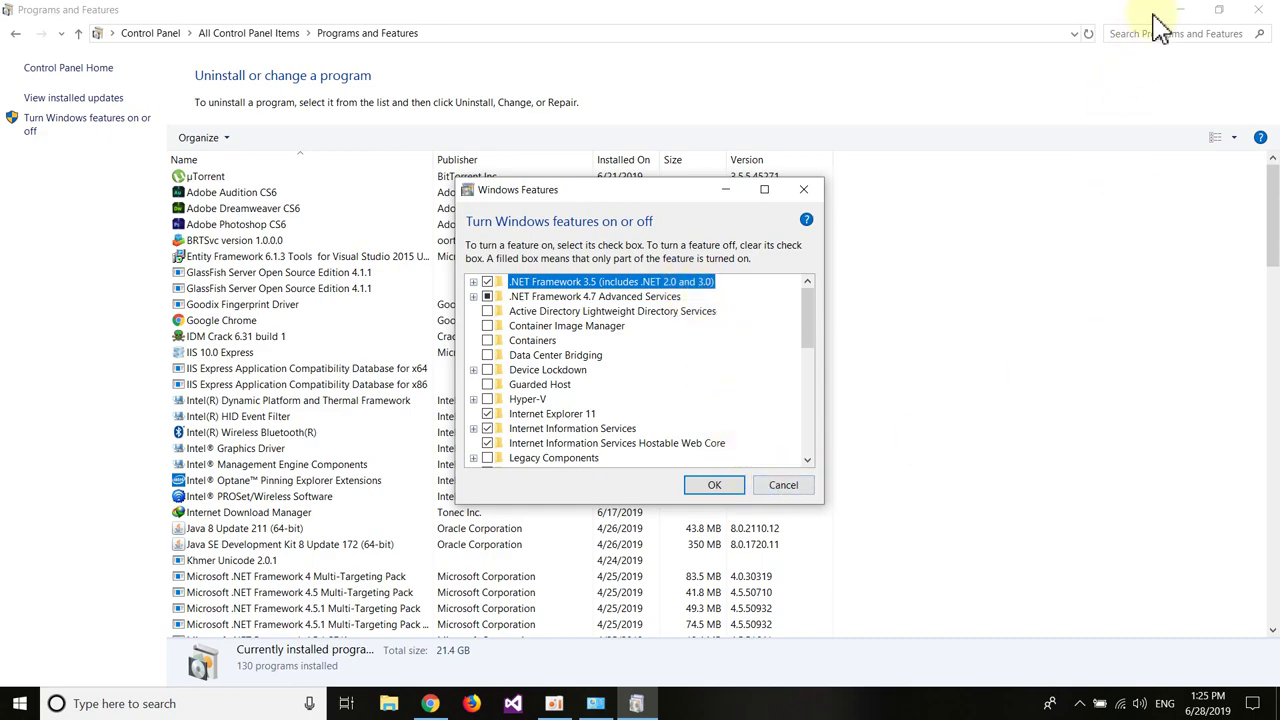
Minimize Programs and Features, open the dotnet-framework-installation-dialog image and move it aside to compare it with the Windows Features dialog.
left_click(1180, 9)
double_click(800, 44)
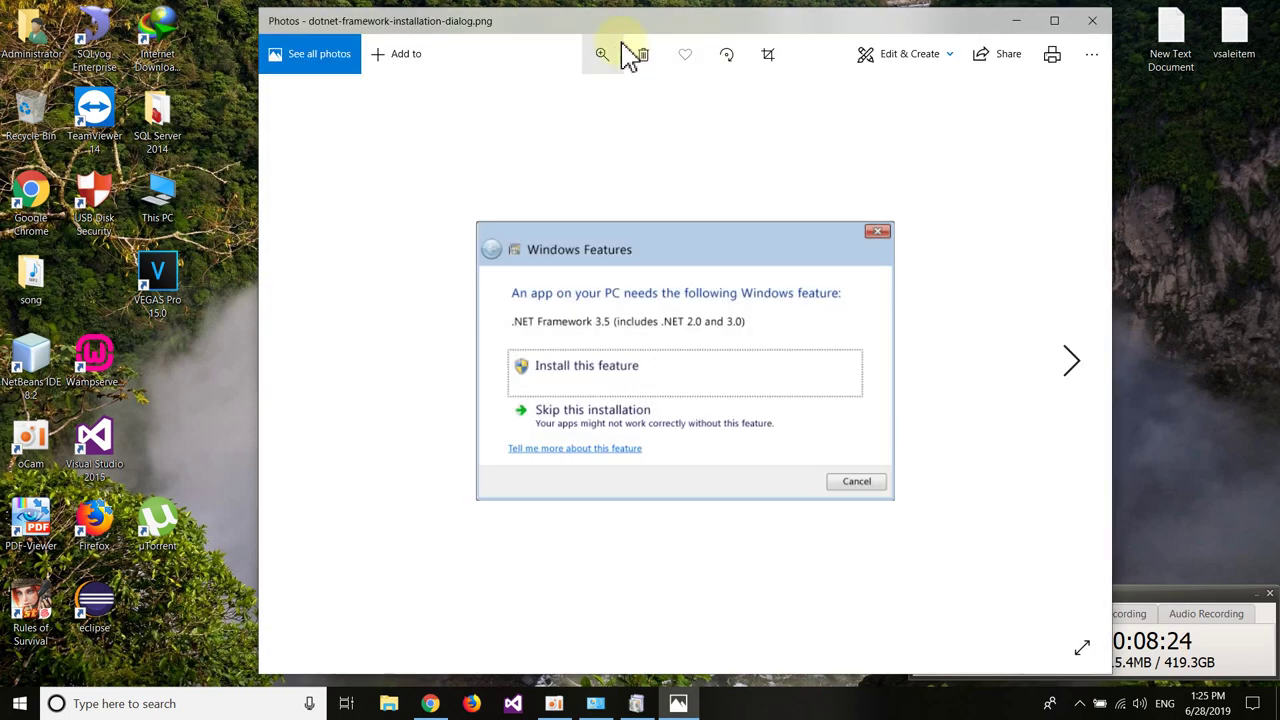
left_click_drag(628, 25, 1076, 30)
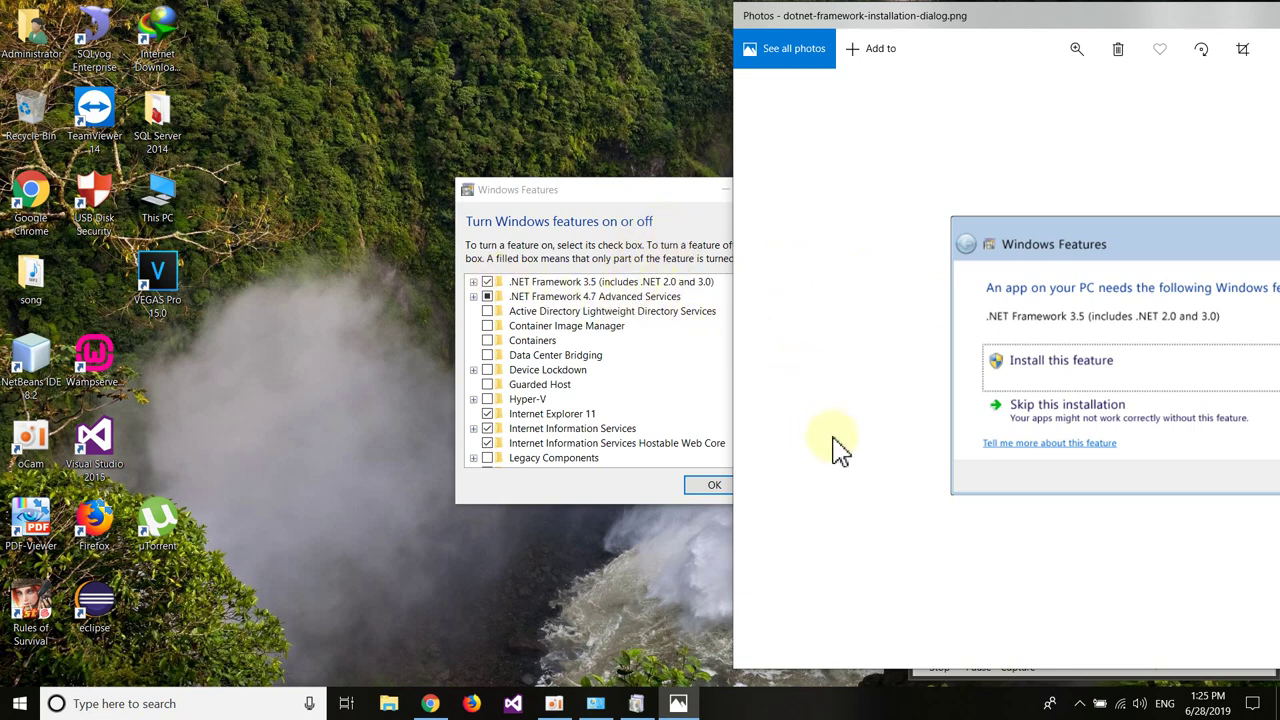
left_click_drag(1029, 20, 505, 50)
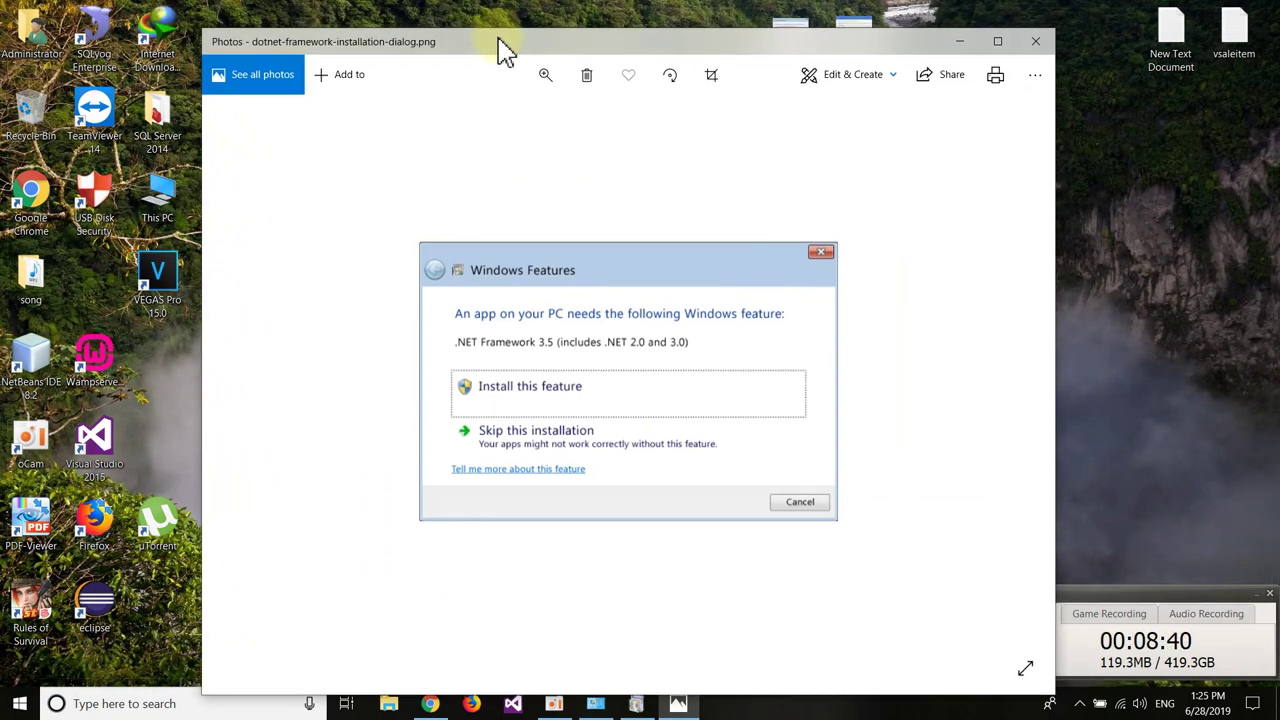
Close the dotnet-framework-installation-dialog image and confirm the Windows Features dialog.
left_click(1035, 41)
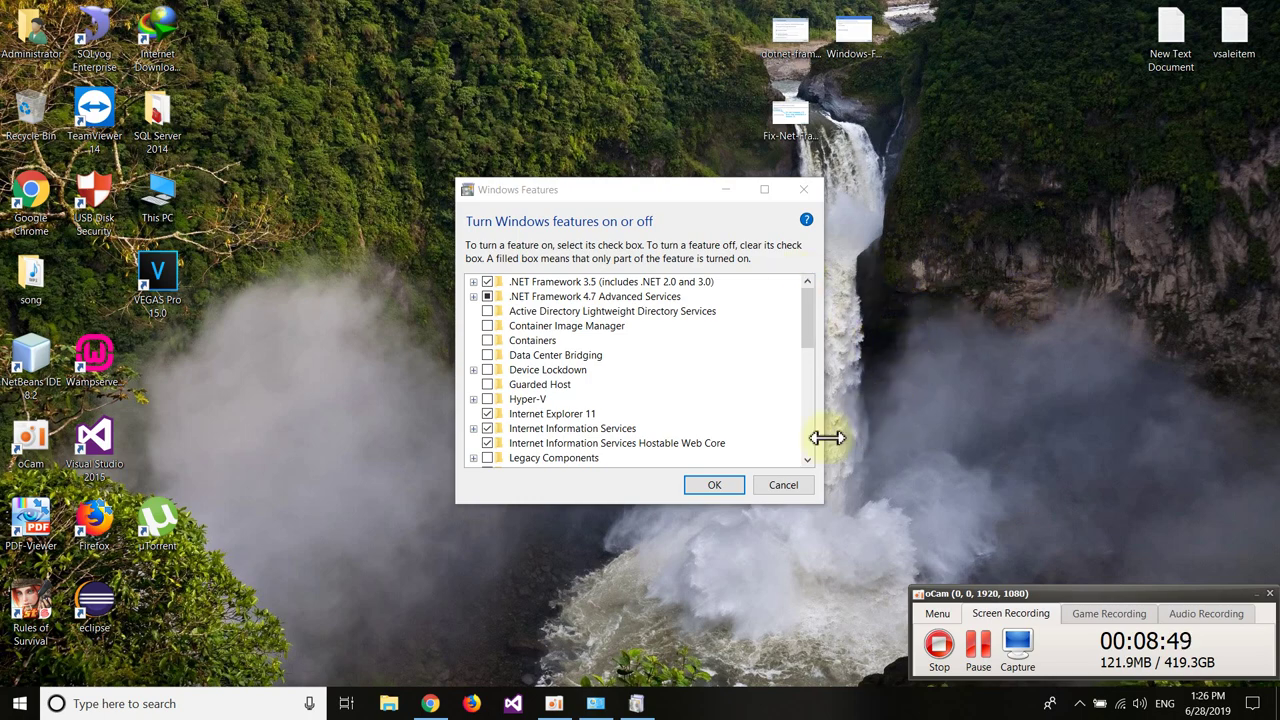
left_click(734, 487)
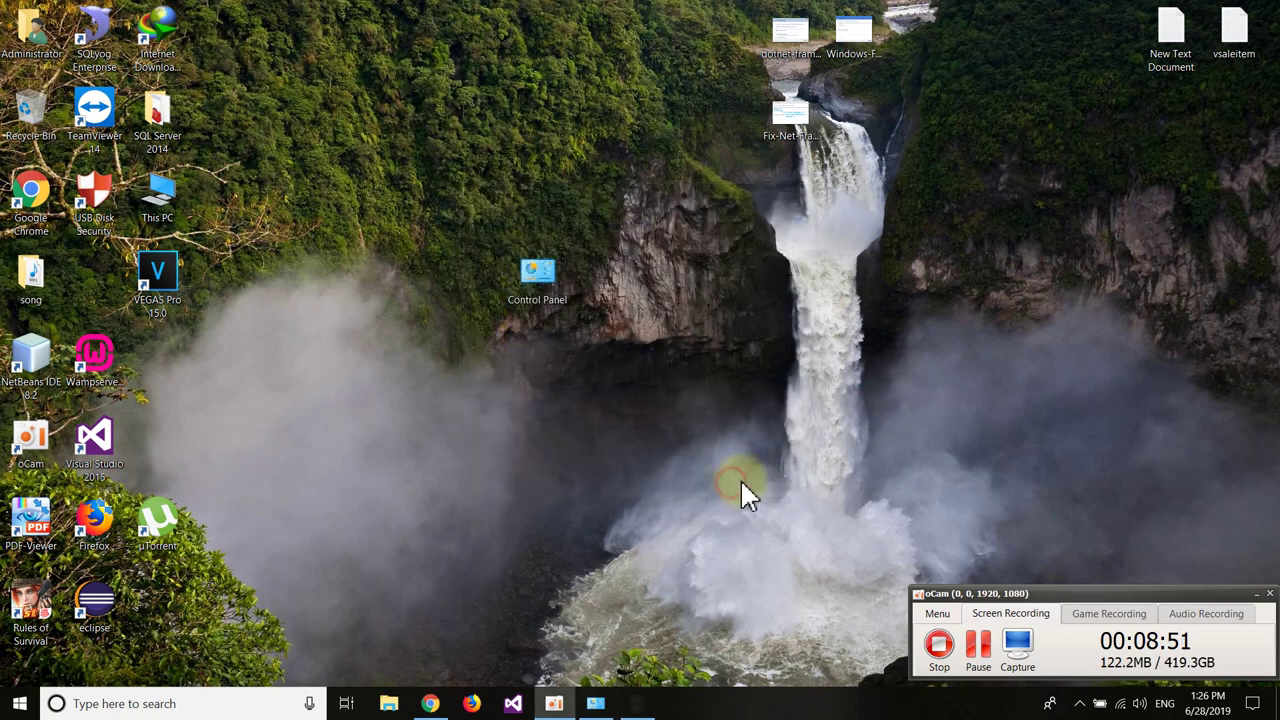
right_click(576, 73)
left_click(623, 121)
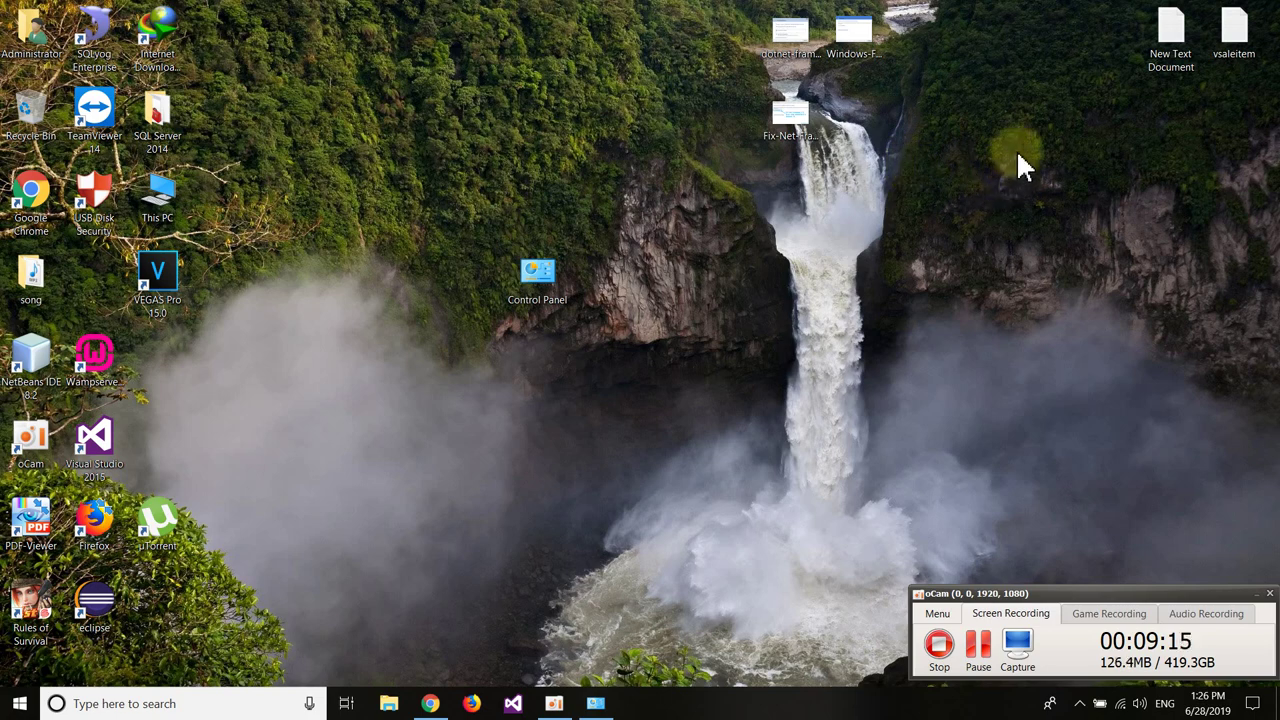
left_click_drag(1018, 149, 625, 27)
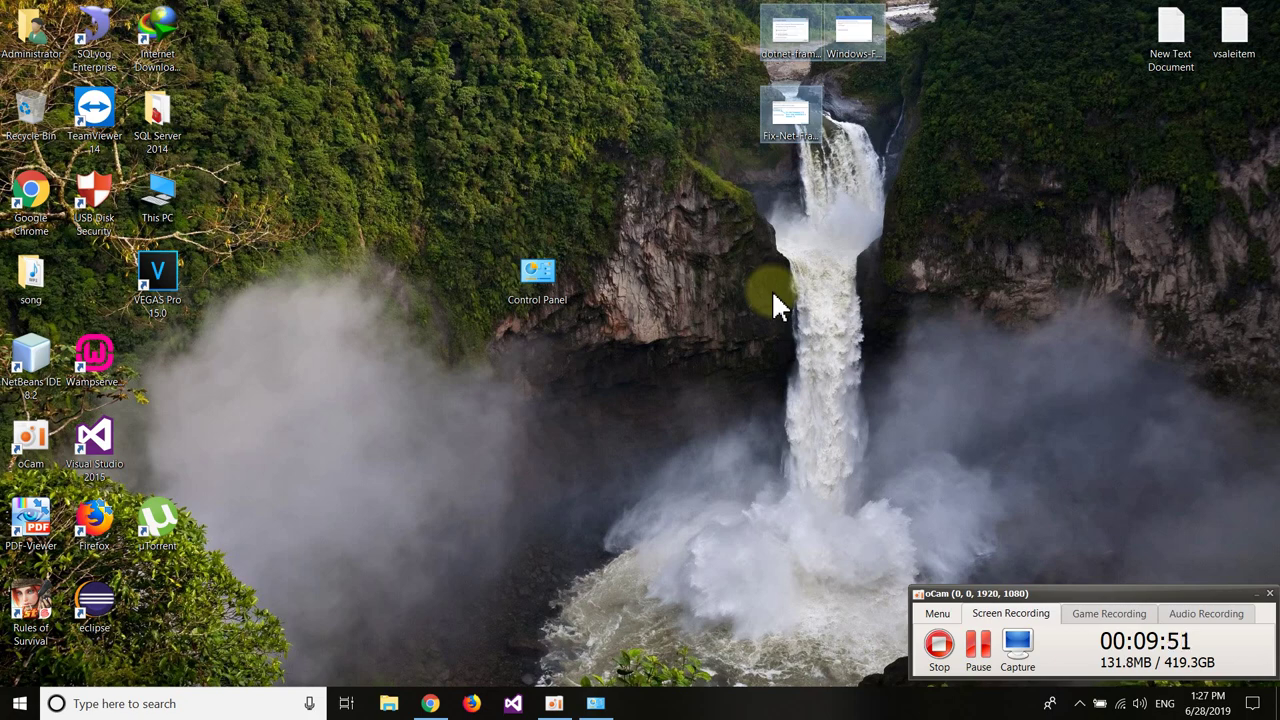
left_click(869, 213)
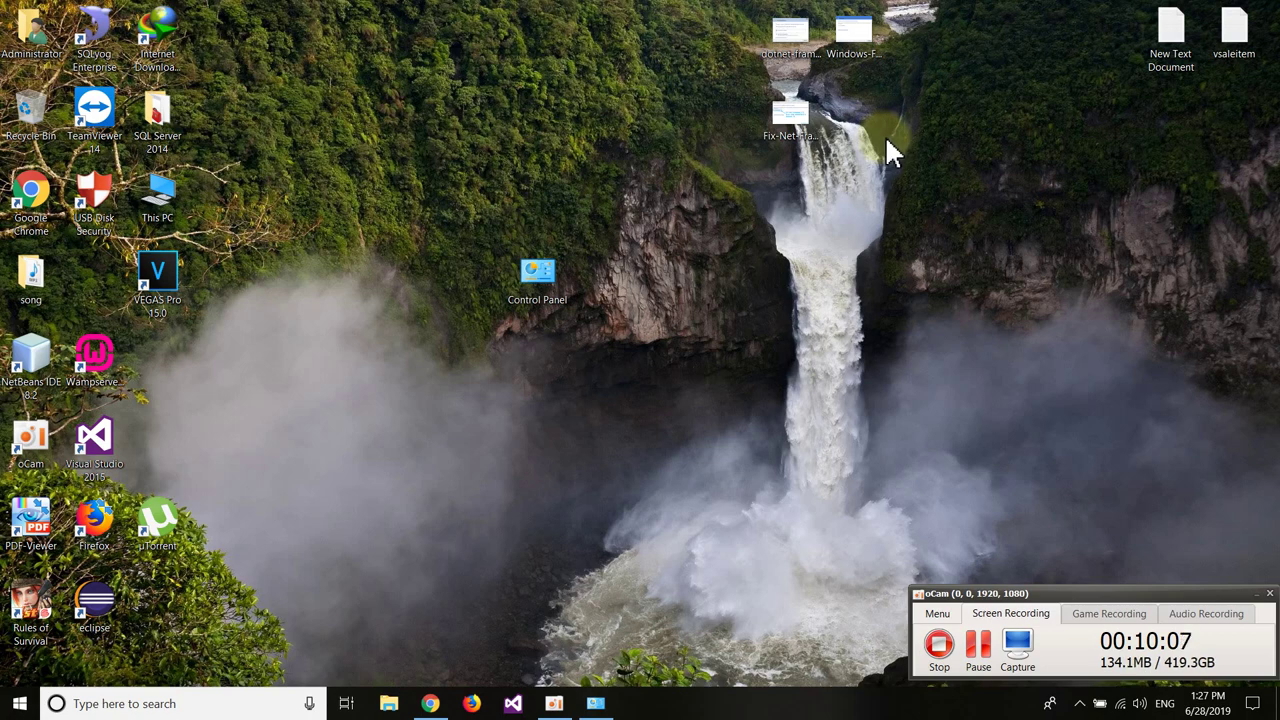
left_click_drag(907, 155, 634, 60)
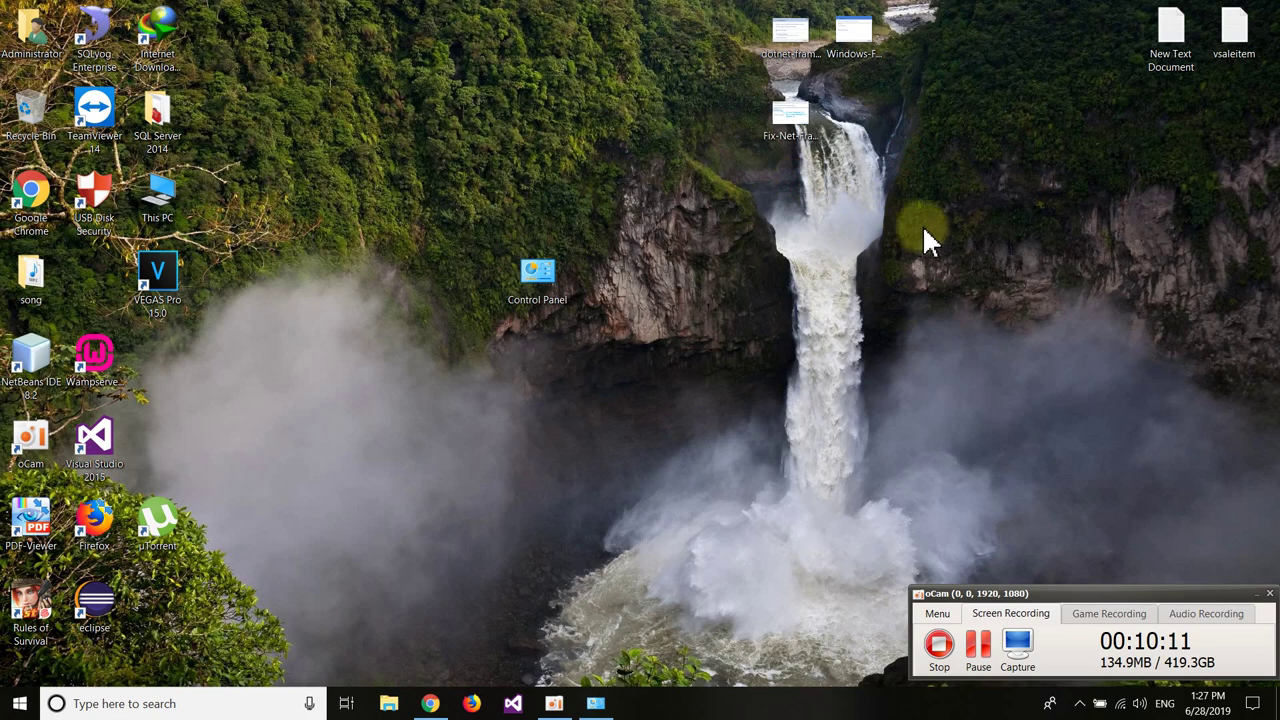